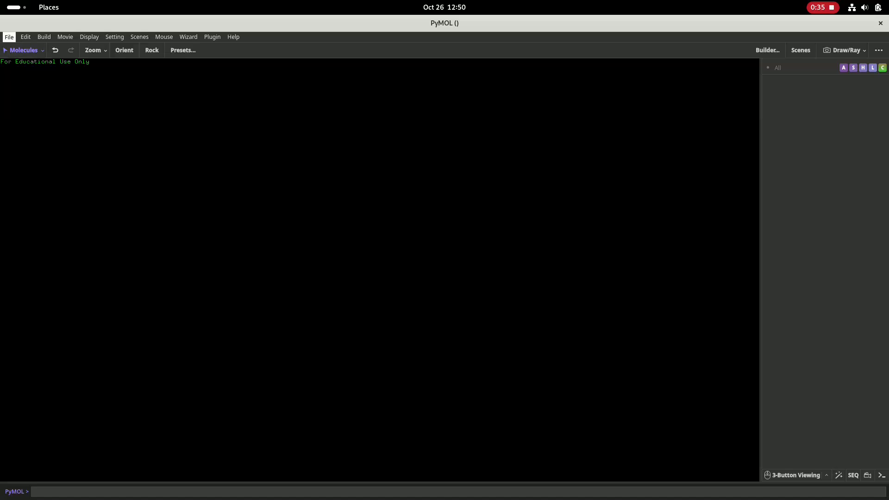
- Change the working directory to the PyMOL folder in /home/admin
left_click(8, 37)
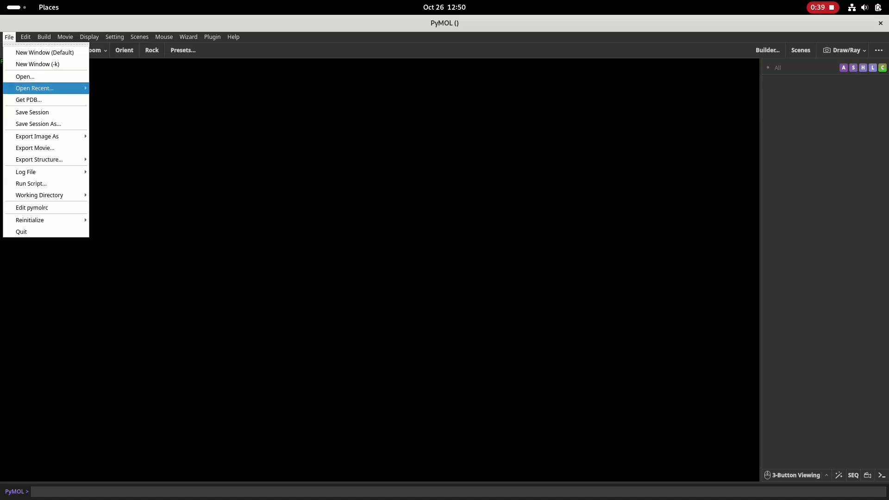
mouse_move(40, 195)
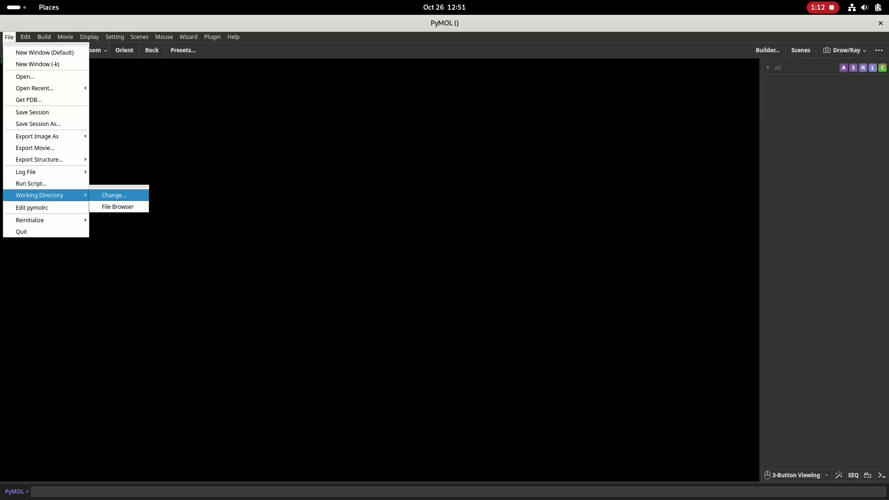
key("Return")
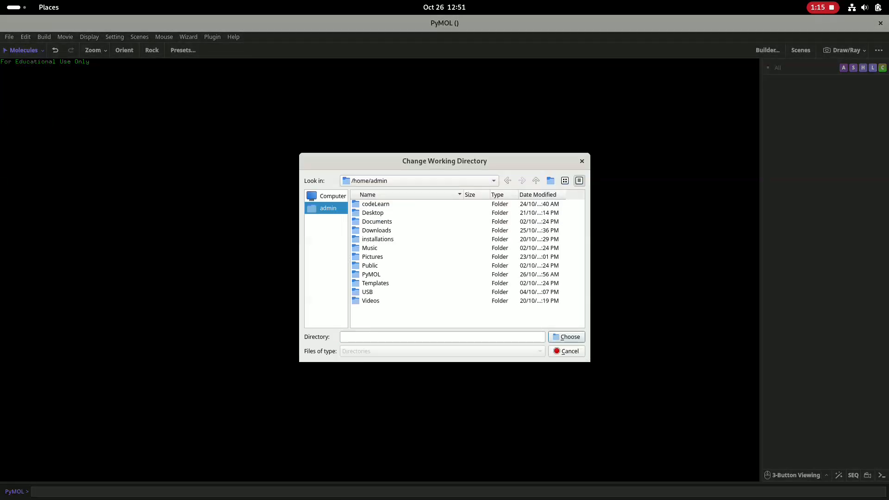
left_click(371, 274)
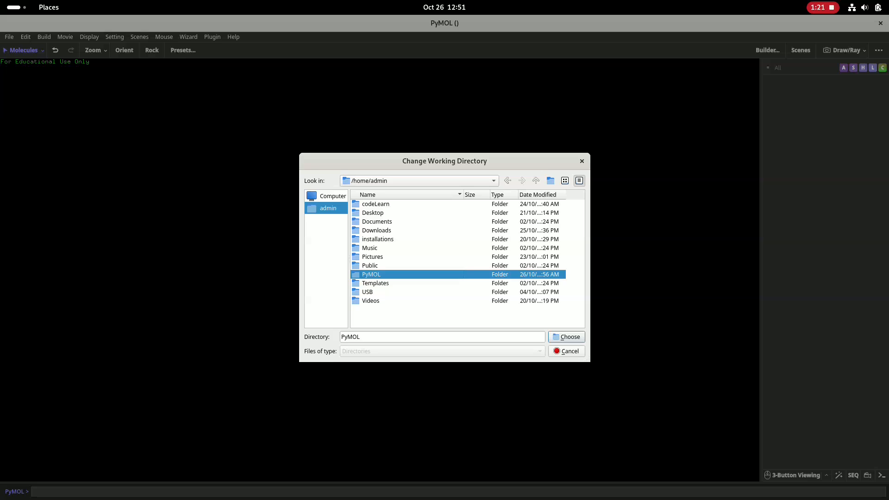
key("Return")
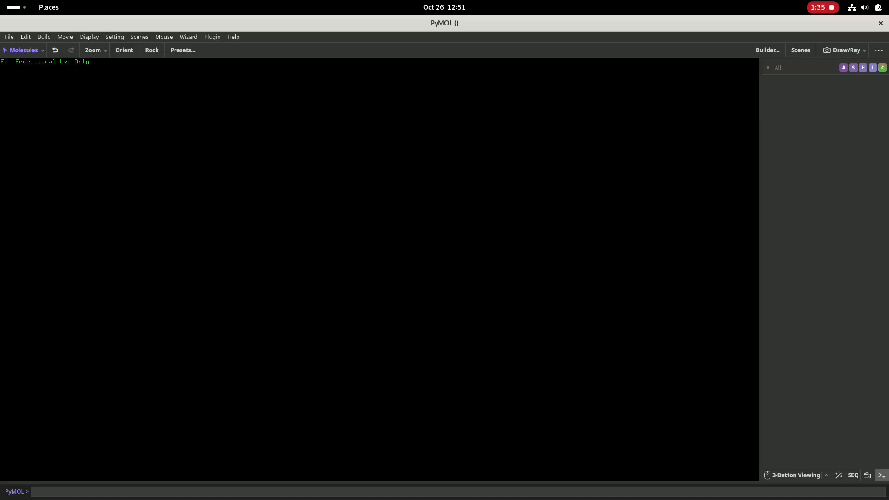
- Check the current working directory in the command log, and hide the log again
left_click(881, 475)
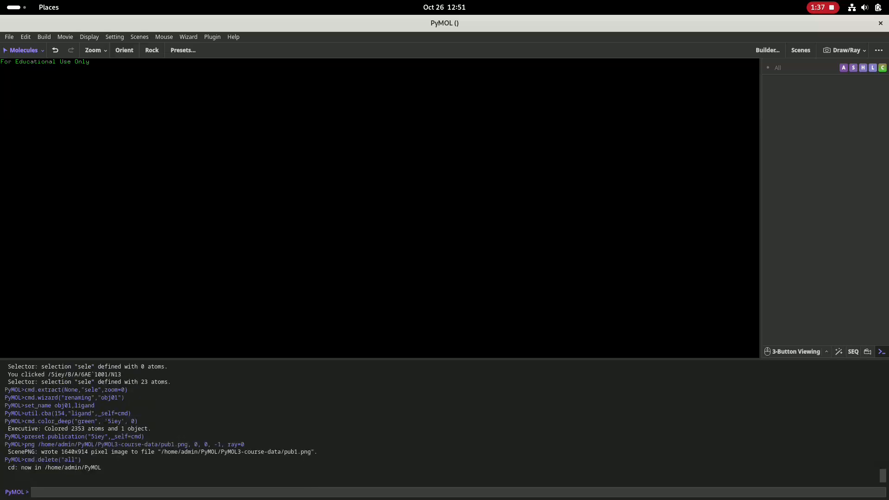
left_click_drag(15, 467, 101, 468)
left_click(102, 491)
left_click(882, 352)
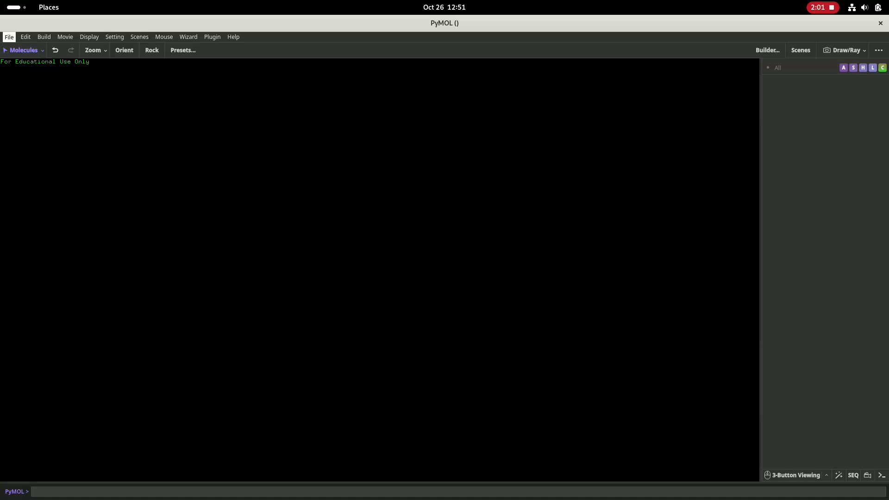
- Open the structure file 5iey.cif from the PyMOL3-course-data folder
left_click(9, 37)
left_click(9, 37)
left_click(65, 37)
left_click(8, 37)
left_click(9, 37)
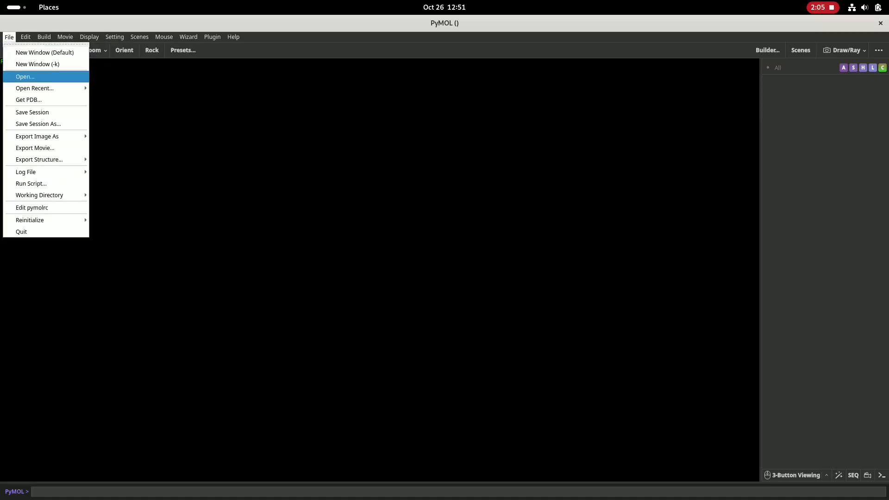
key("Return")
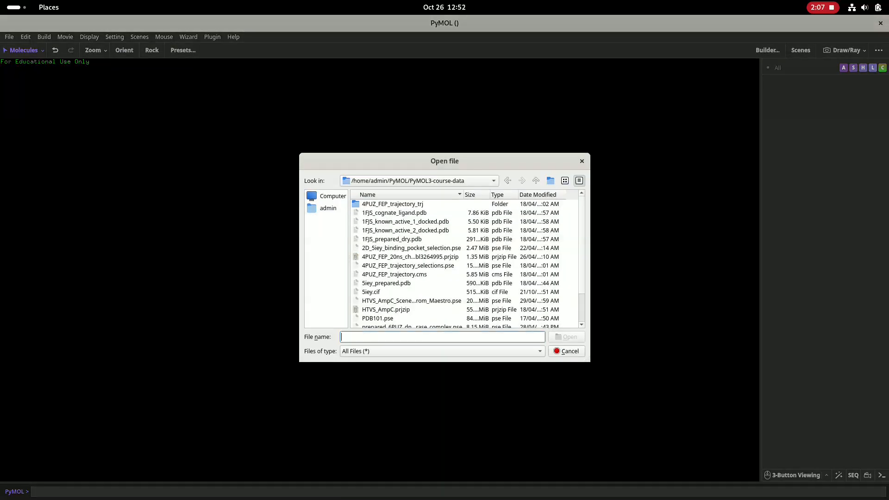
scroll(466, 261, "down", 1)
scroll(466, 262, "up", 2)
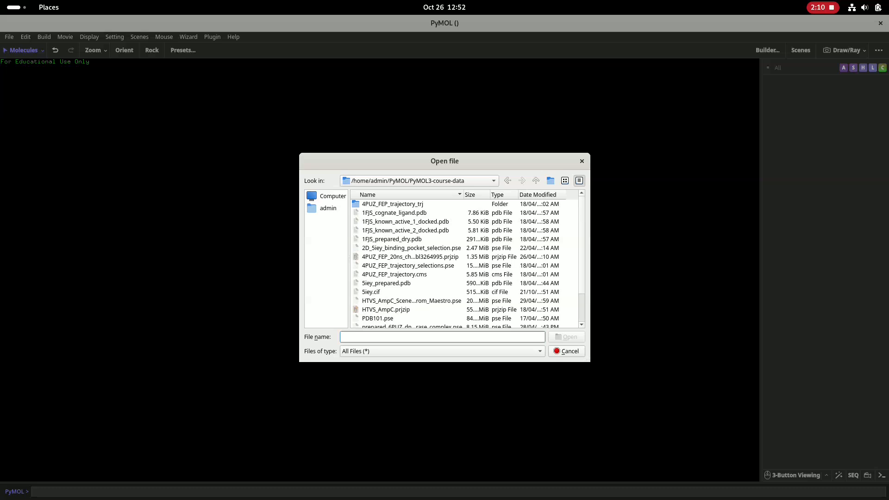
scroll(465, 262, "down", 1)
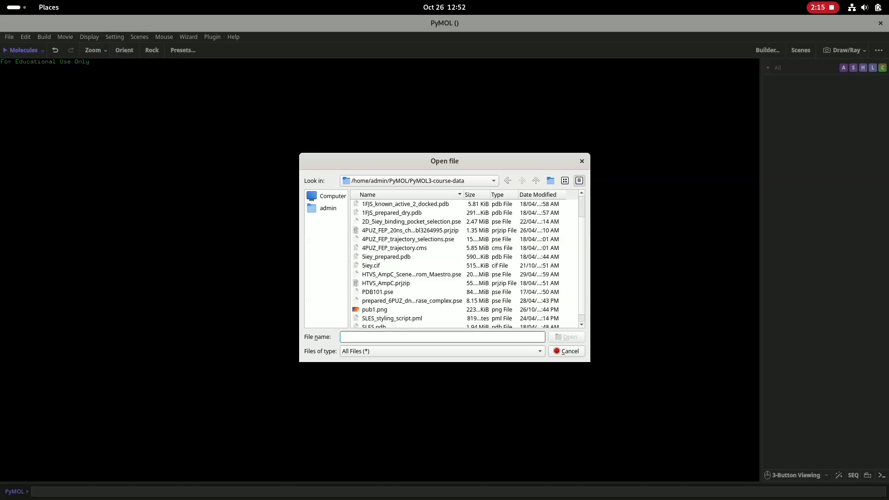
left_click(371, 266)
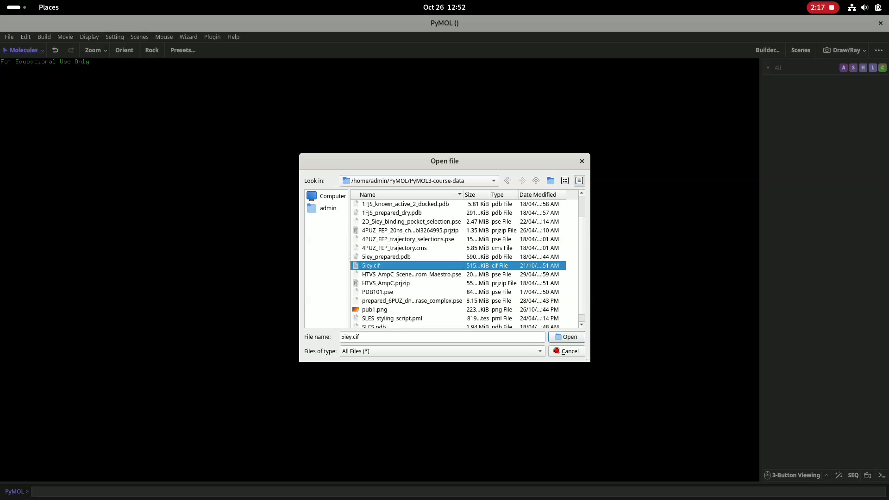
left_click(566, 336)
left_click_drag(380, 209, 396, 463)
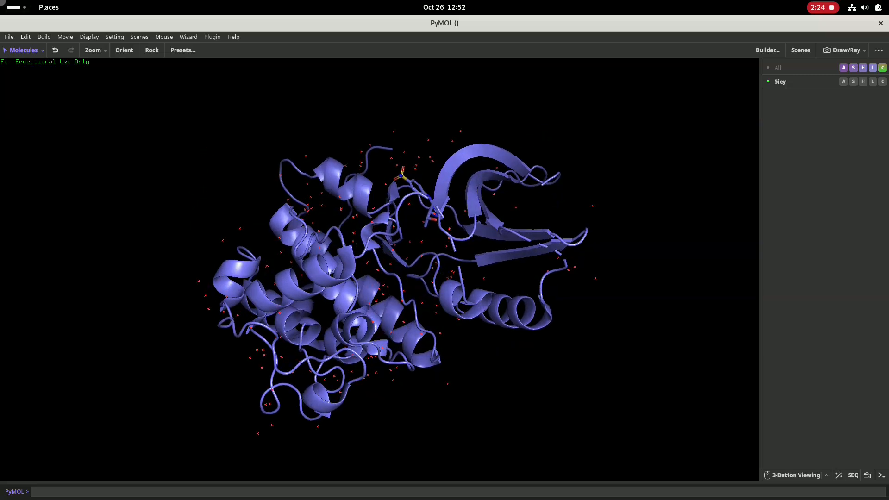
- Switch to the web browser and search for "rcbs" in a new tab
mouse_move(0, 0)
left_click(320, 139)
key("ctrl+t")
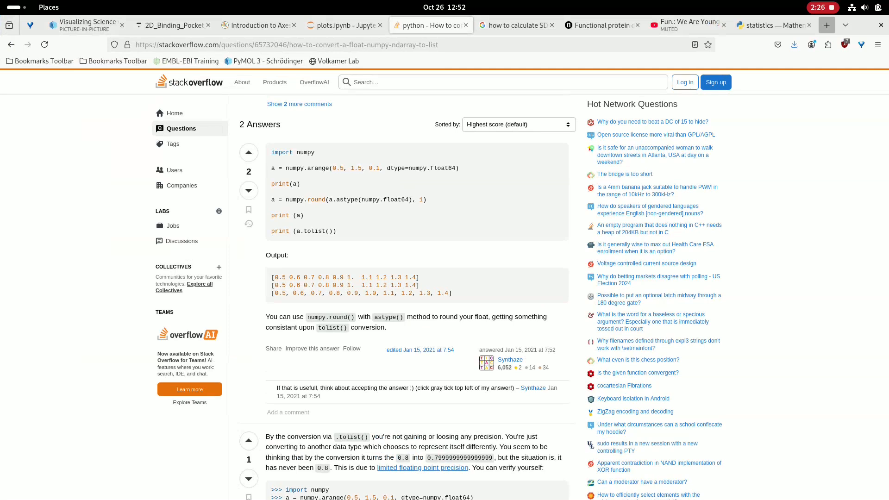
type("rcbs")
key("Return")
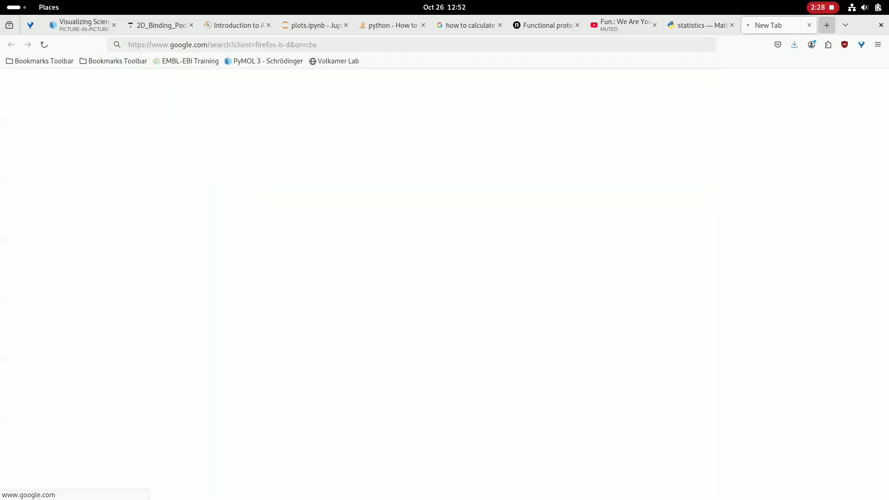
- Correct the web search to "rcsb" and open the RCSB PDB homepage
left_click(109, 91)
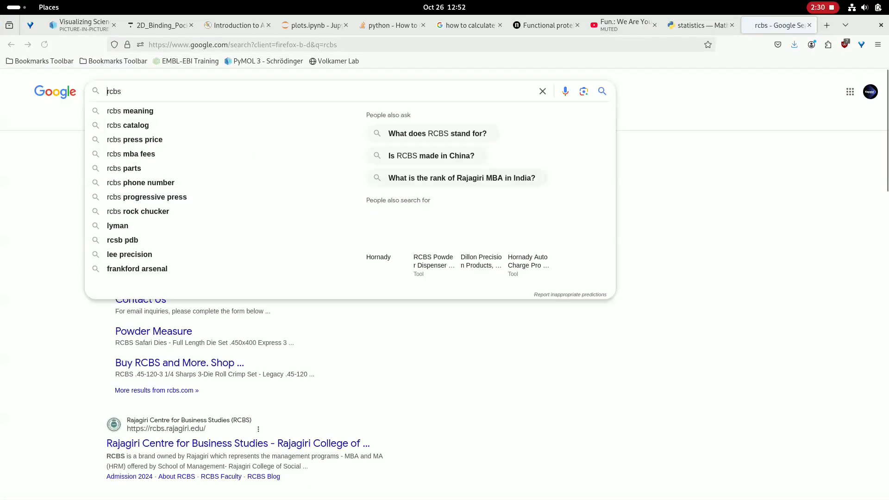
key("Right")
key("Delete")
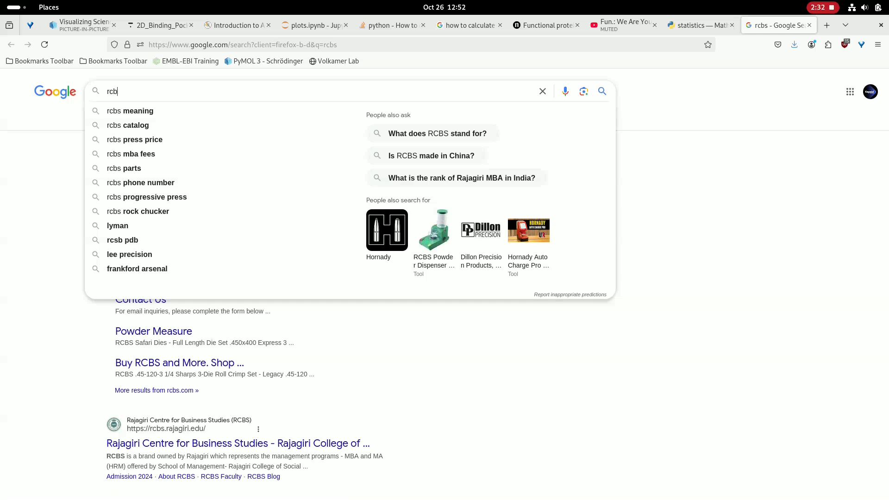
key("Right")
type("b")
key("Return")
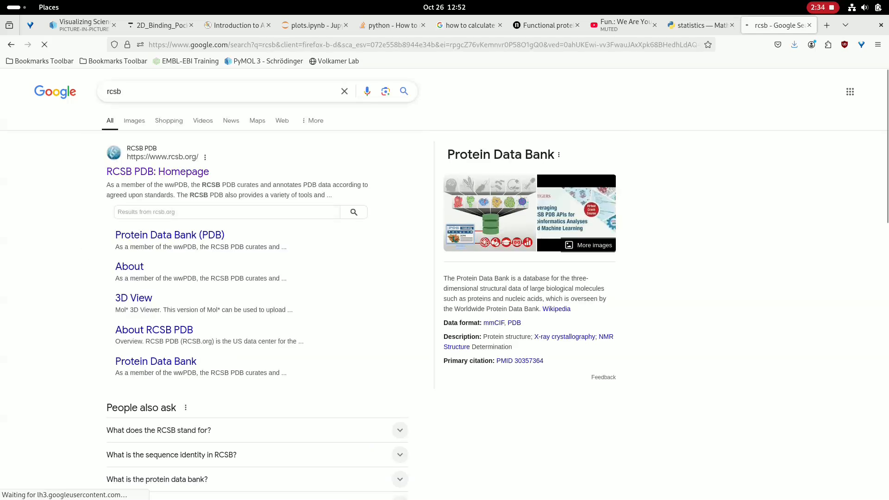
left_click(157, 172)
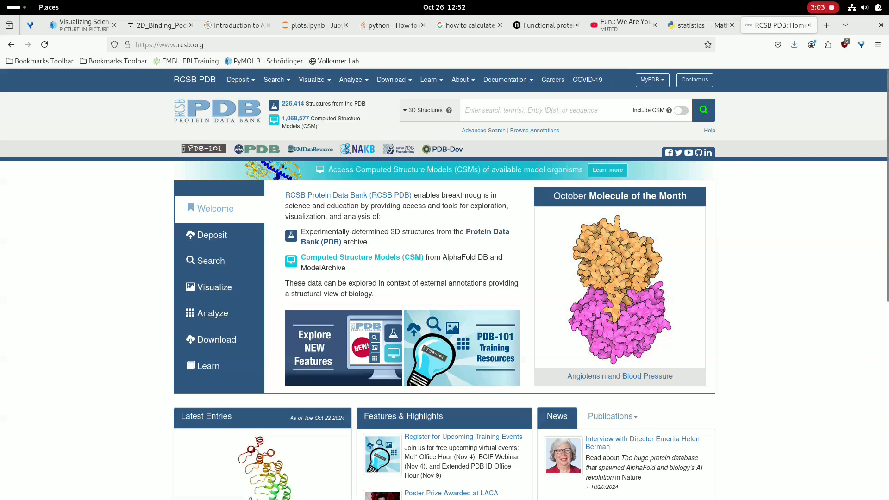
- Switch back to PyMOL and rotate the 5iey structure to inspect it from several sides
key("super")
left_click(648, 357)
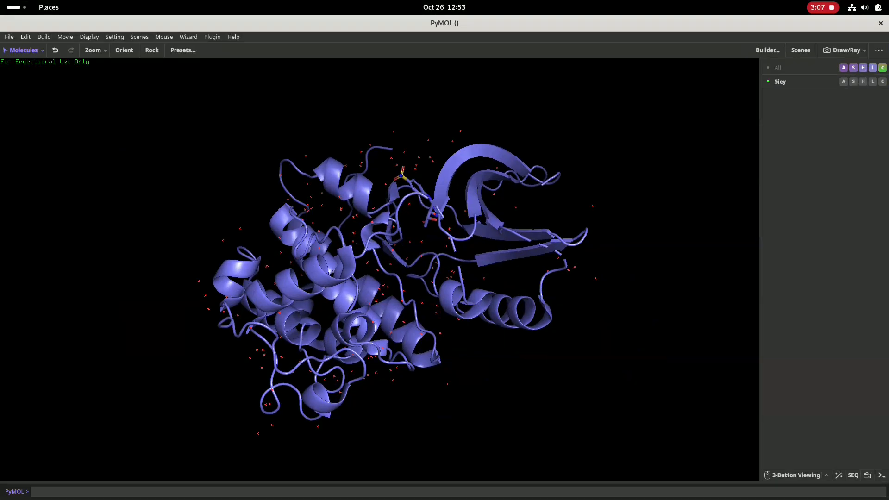
mouse_move(417, 278)
left_mouse_down()
mouse_move(444, 259)
mouse_move(510, 269)
mouse_move(444, 297)
mouse_move(379, 277)
mouse_move(486, 259)
mouse_move(454, 296)
mouse_move(408, 282)
left_mouse_up()
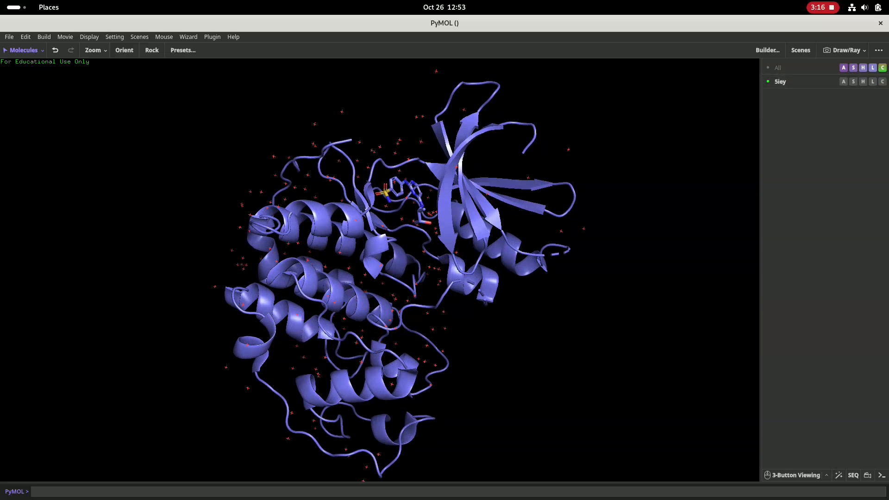
left_click_drag(444, 259, 350, 288)
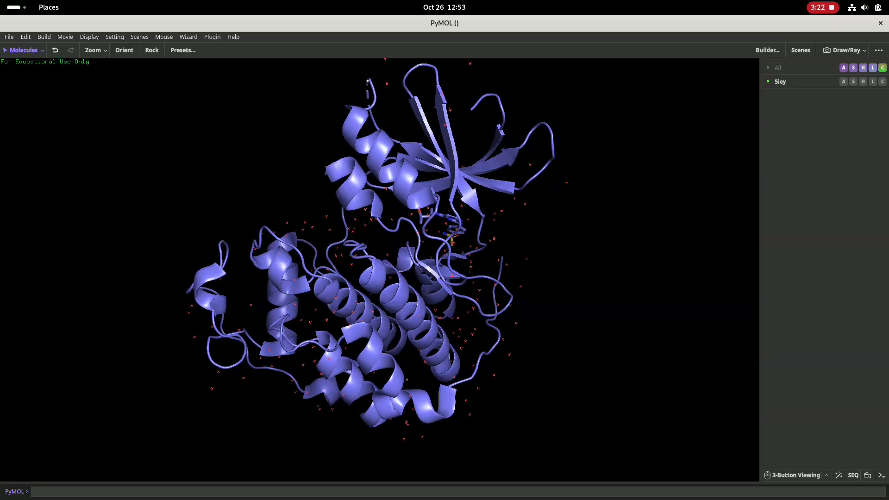
type("fetch 5")
type("ey")
key("BackSpace")
key("BackSpace")
key("BackSpace")
key("BackSpace")
key("BackSpace")
key("BackSpace")
key("BackSpace")
key("BackSpace")
key("BackSpace")
- Remove the water molecules from the 5iey object
left_click_drag(463, 259, 343, 398)
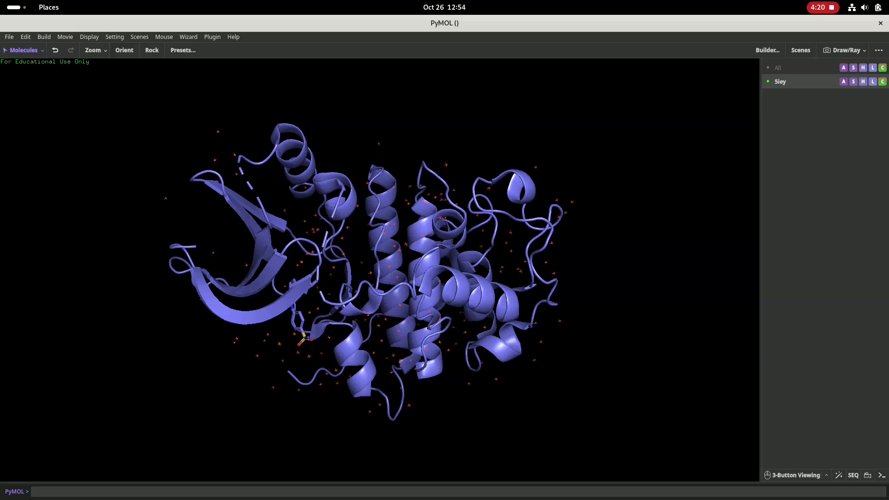
left_click(844, 81)
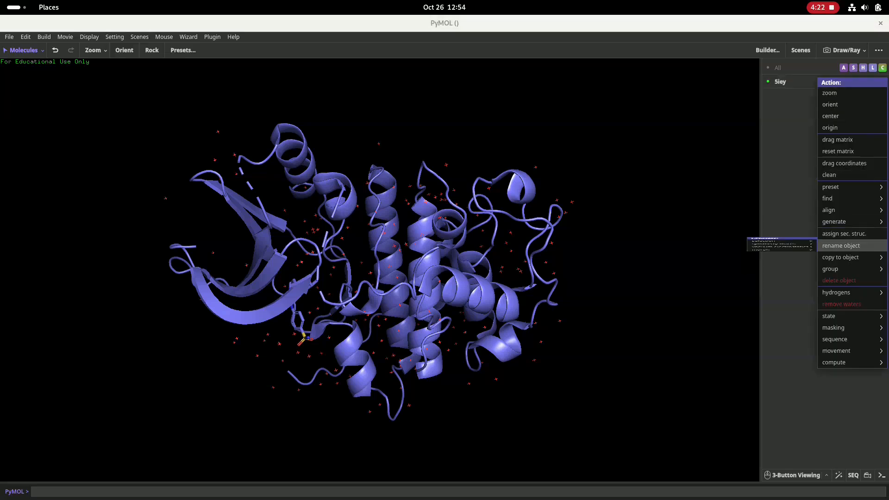
left_click(843, 304)
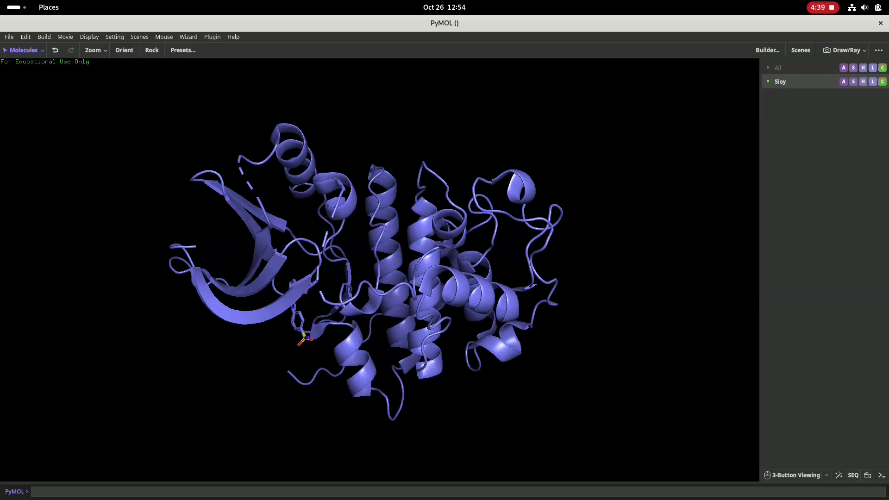
left_click(843, 82)
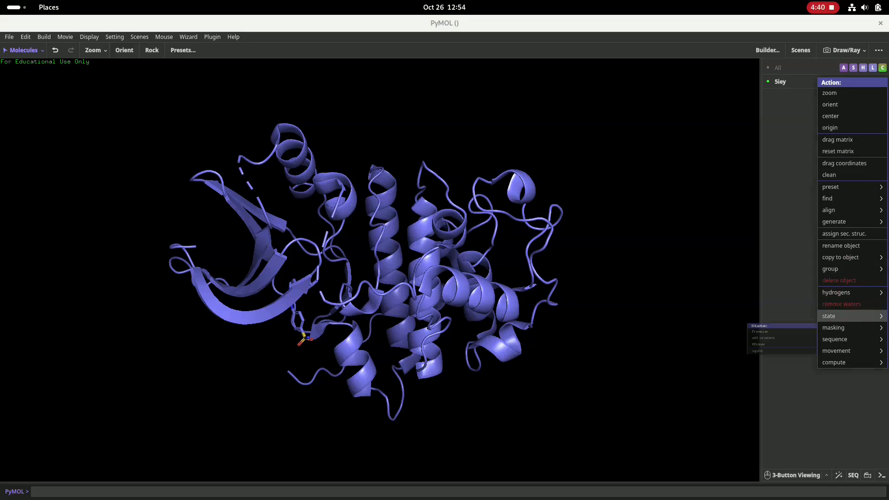
left_click(841, 304)
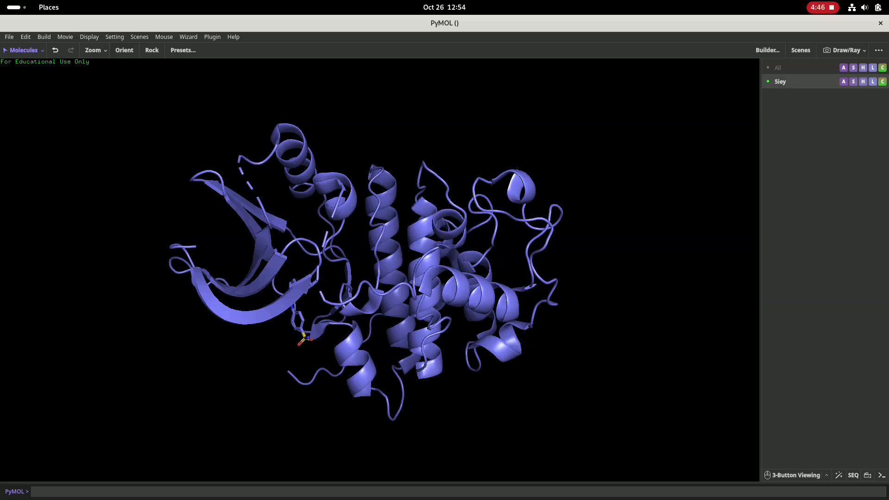
left_click(853, 81)
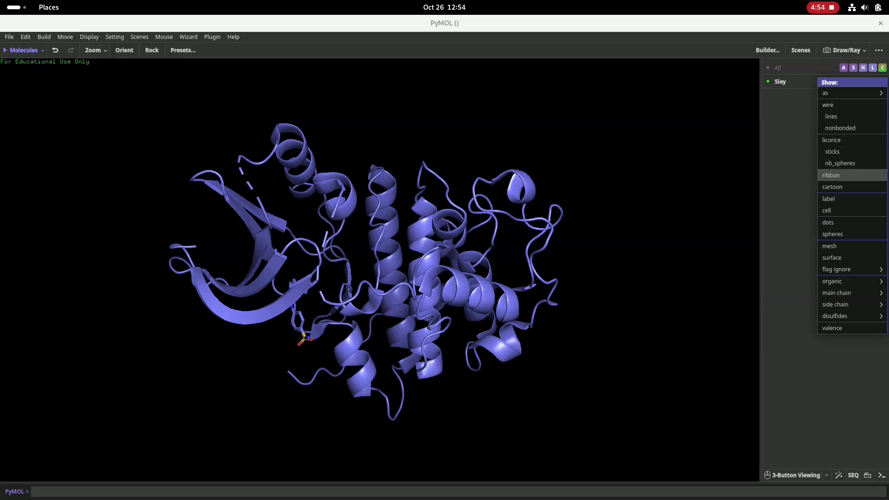
key("Escape")
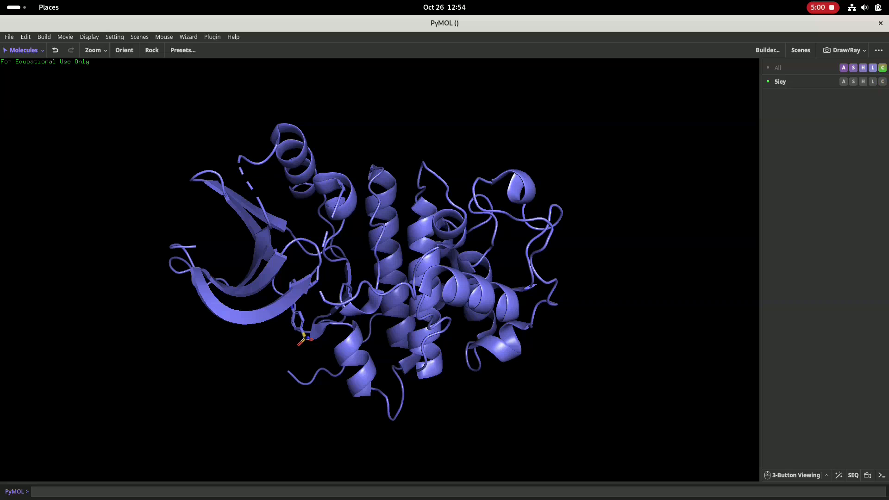
left_click(872, 81)
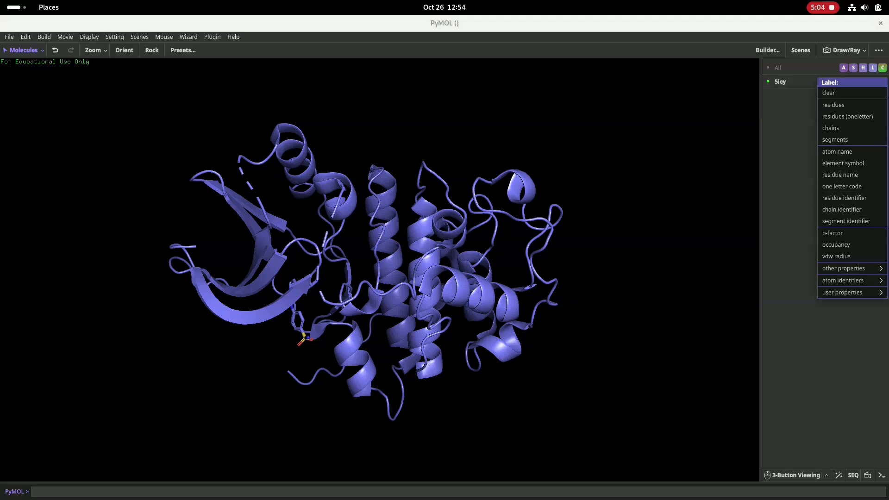
key("Escape")
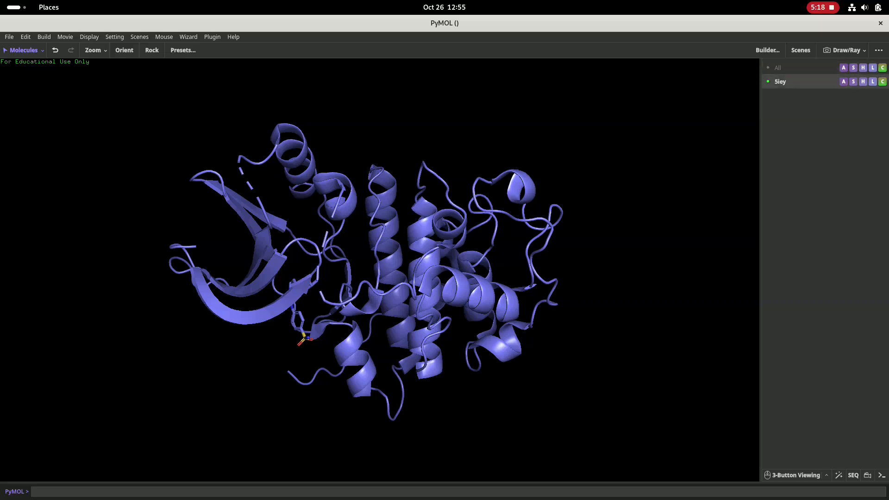
left_click(882, 81)
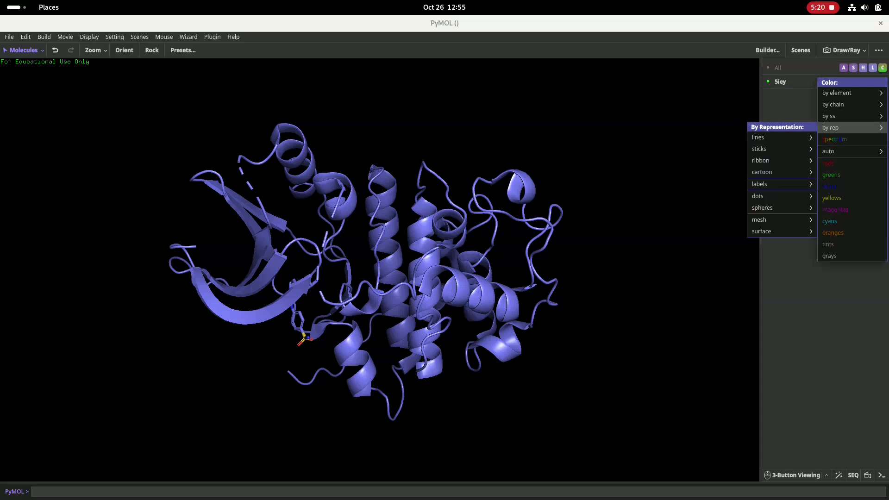
mouse_move(829, 116)
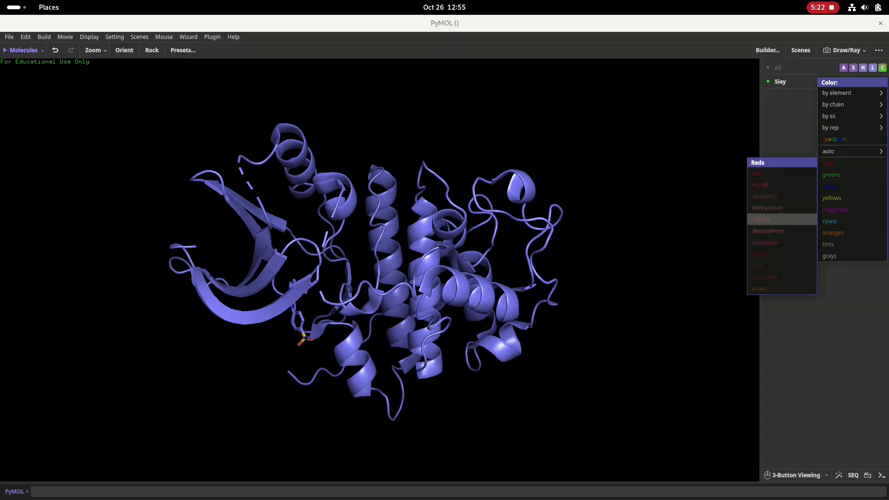
left_click(694, 219)
- Turn on the sequence display for the 5iey structure
left_click_drag(380, 116, 379, 417)
left_click_drag(379, 157, 342, 227)
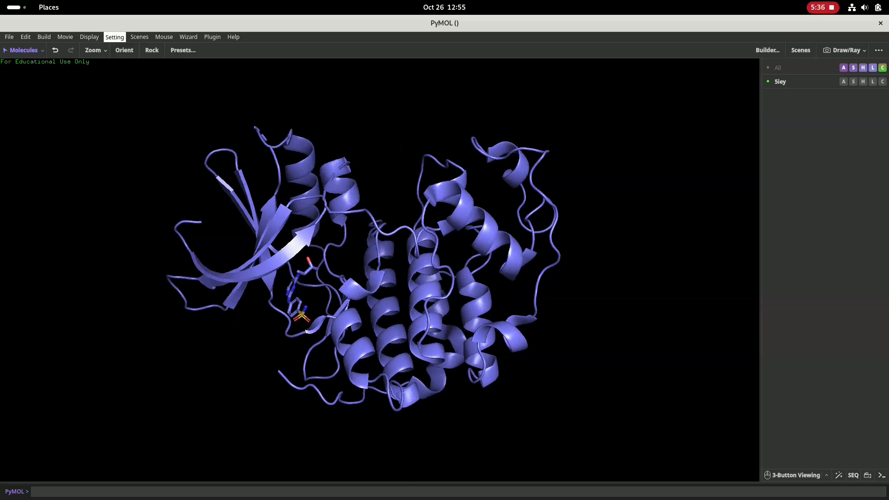
left_click(114, 37)
mouse_move(90, 37)
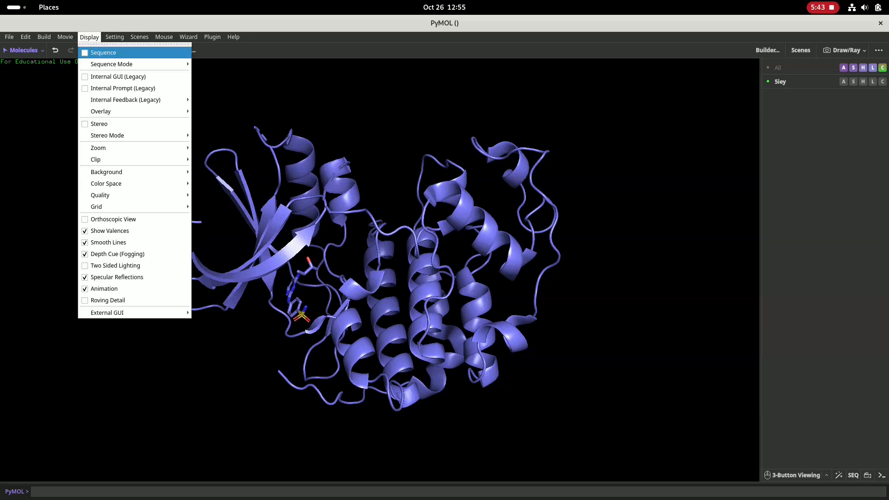
left_click(103, 52)
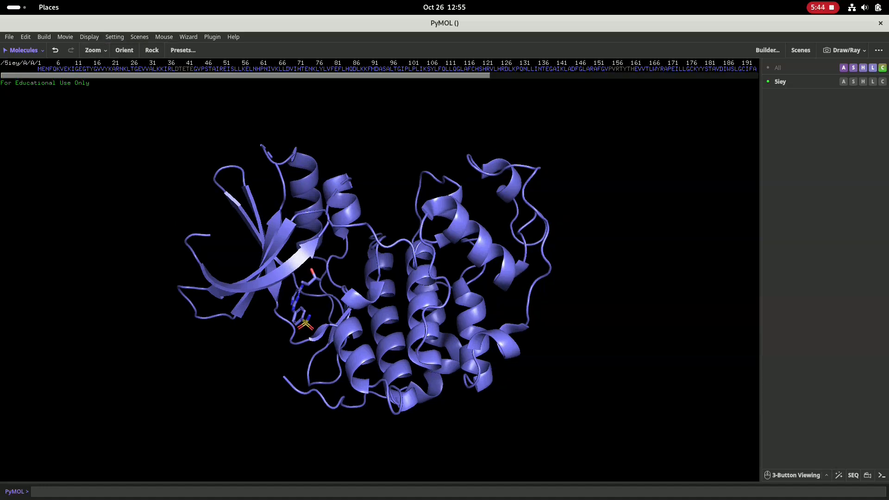
- Select the stretch of chain A from about residue 39 to 153 in the sequence, and clear the selection
mouse_move(245, 76)
left_mouse_down()
mouse_move(512, 75)
mouse_move(245, 75)
left_mouse_up()
left_click_drag(180, 69, 607, 69)
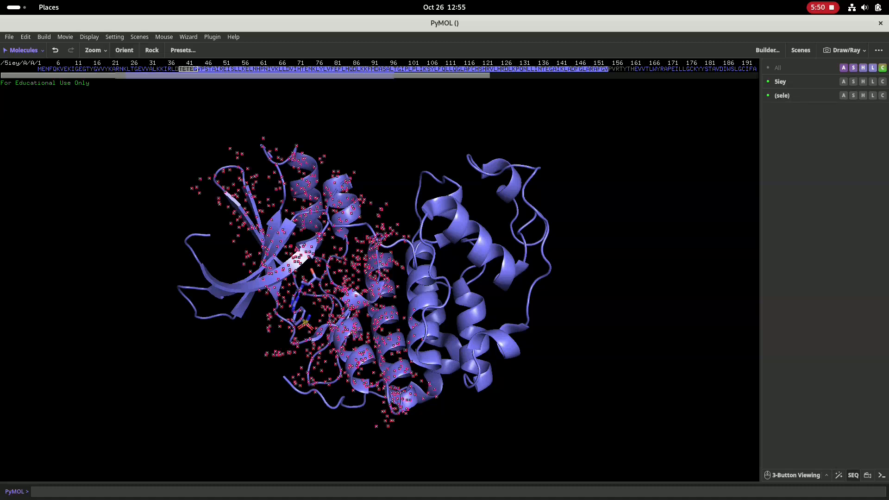
left_click(606, 139)
- Toggle the selection of the 6AE ligand at the end of the sequence, and return to the sequence start
left_click_drag(245, 76, 514, 76)
left_click(750, 69)
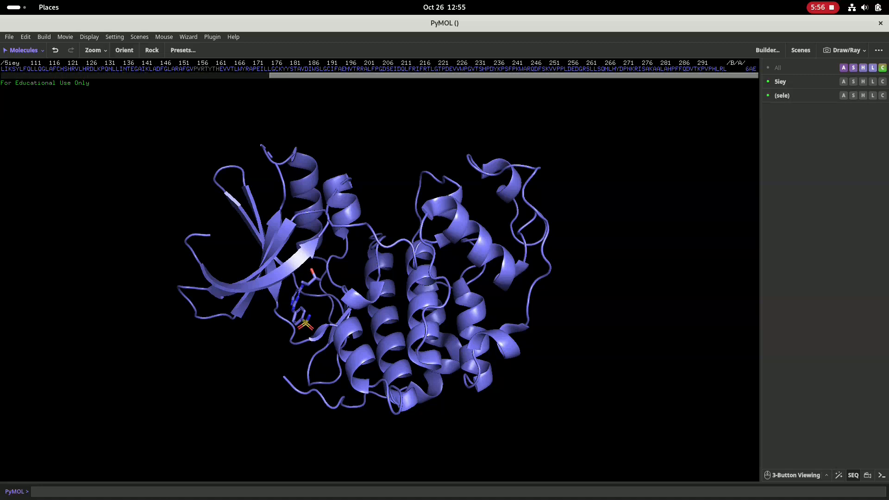
left_click(750, 69)
left_click(750, 69)
left_click_drag(407, 75, 121, 75)
- Hide the sequence display, and toggle it on and off once more
left_click(90, 37)
left_click(102, 53)
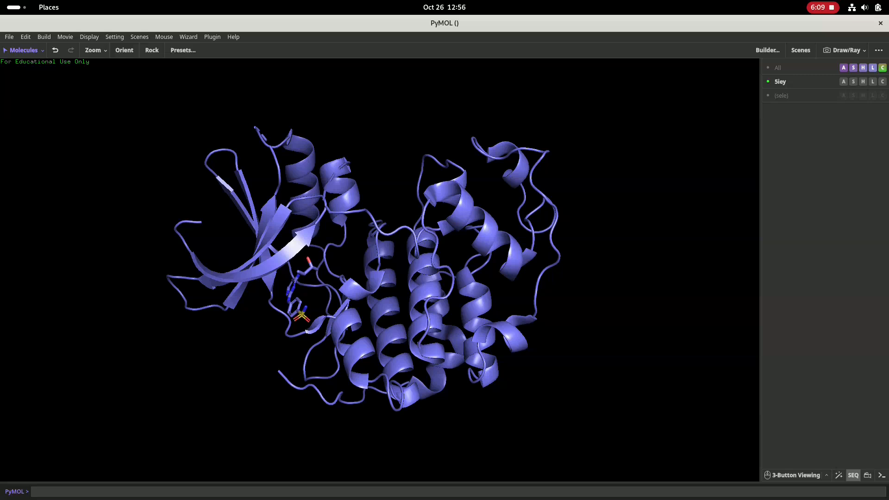
left_click(853, 475)
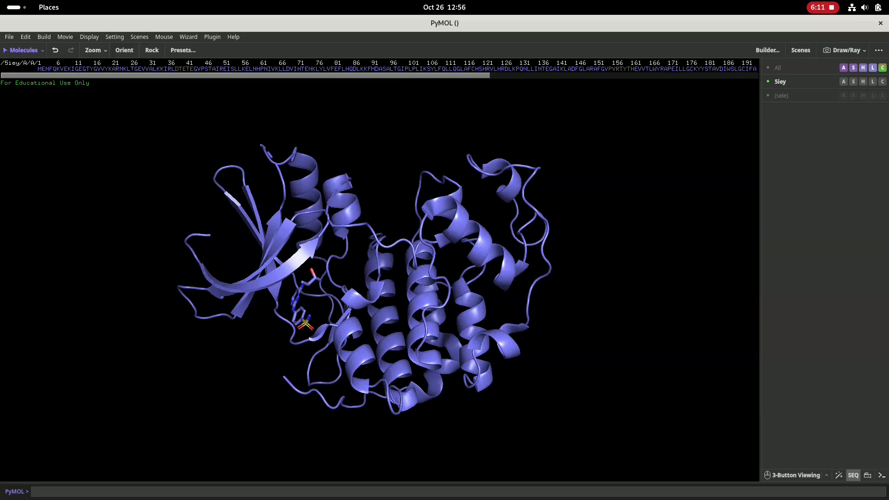
left_click(853, 475)
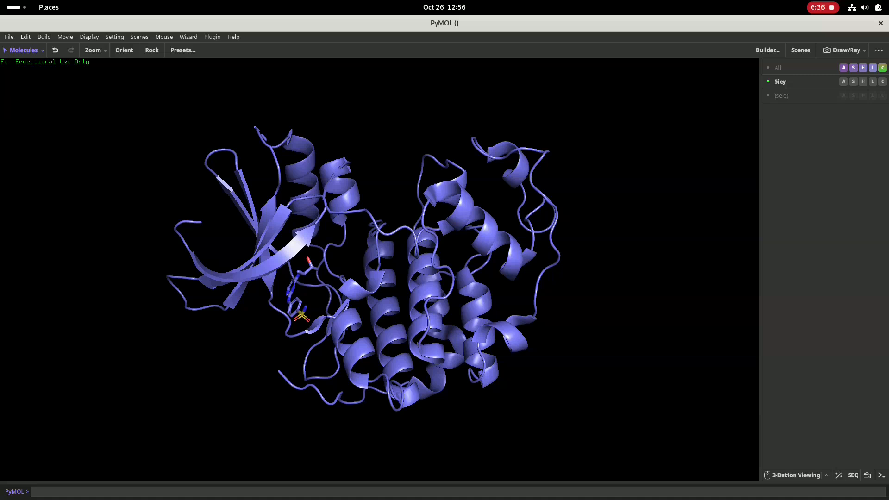
- Apply the simple preset to the 5iey object and rotate the structure to inspect it
left_click_drag(370, 277, 479, 199)
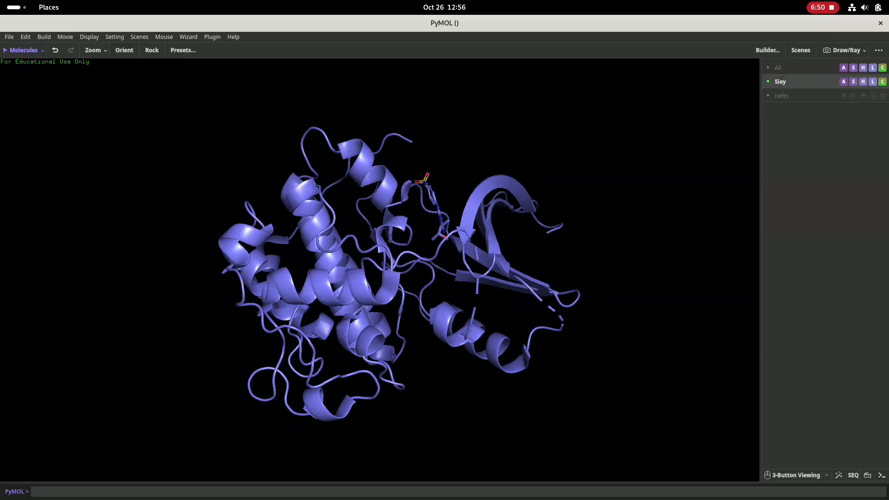
left_click(844, 81)
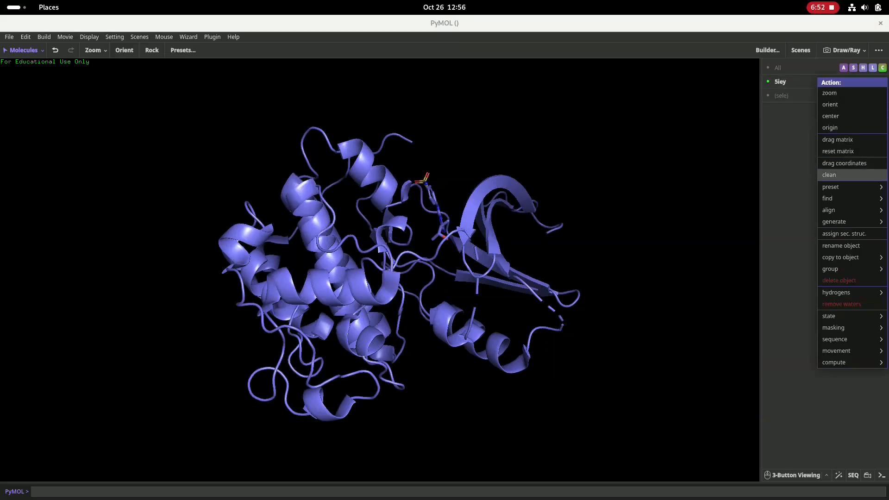
mouse_move(833, 186)
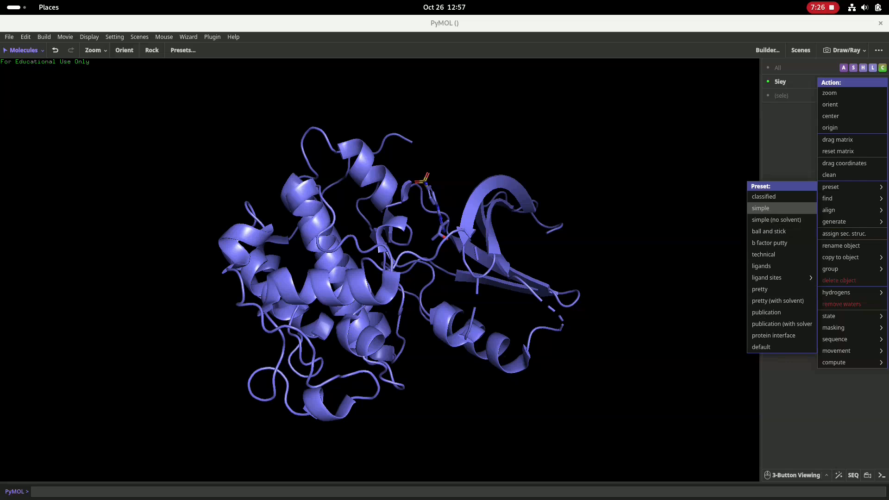
left_click(768, 208)
left_click_drag(398, 204, 551, 394)
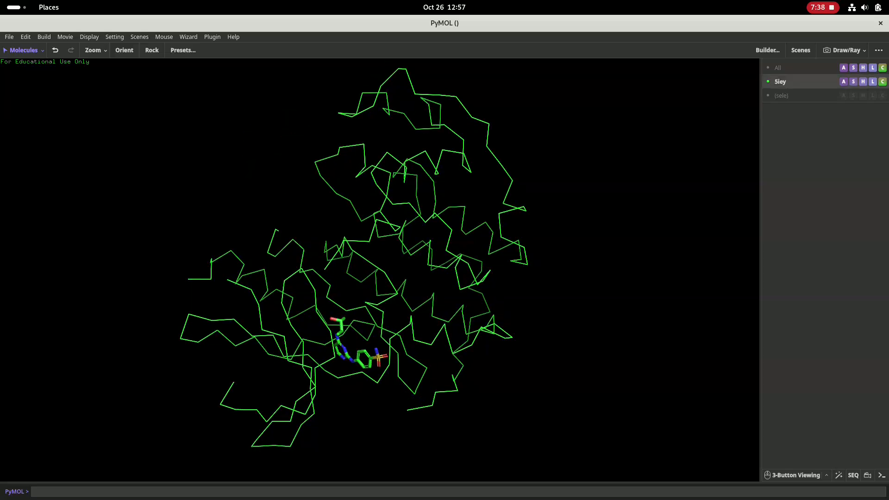
- Apply the ball and stick preset to the 5iey object and inspect it from several angles
left_click(843, 81)
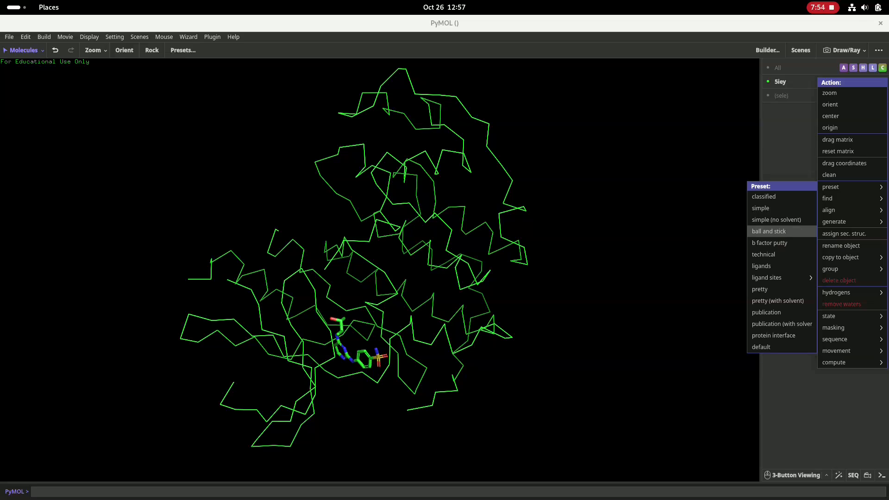
left_click(768, 231)
left_click_drag(351, 268, 195, 245)
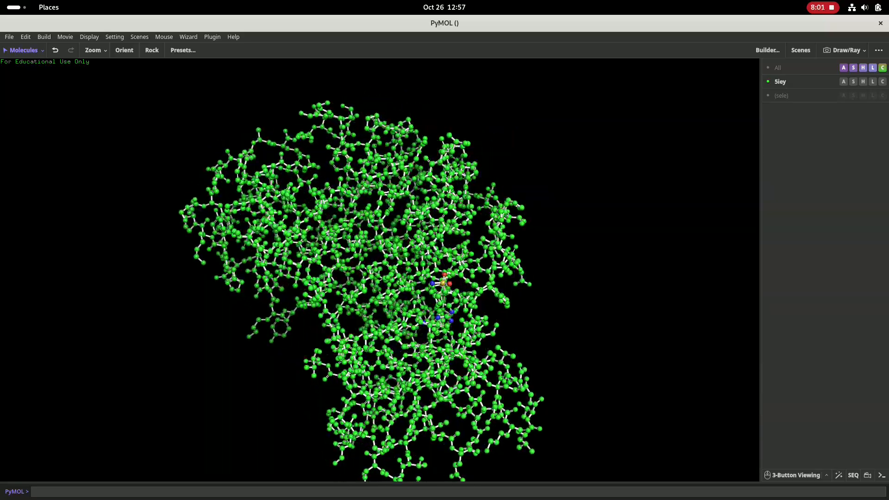
left_click_drag(394, 264, 375, 297)
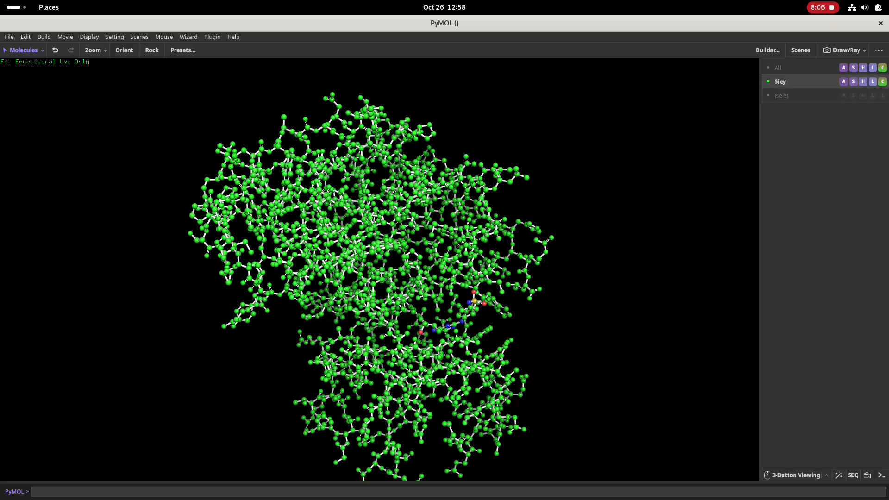
- Apply the technical preset to the 5iey object and rotate the structure to inspect it
left_click(843, 82)
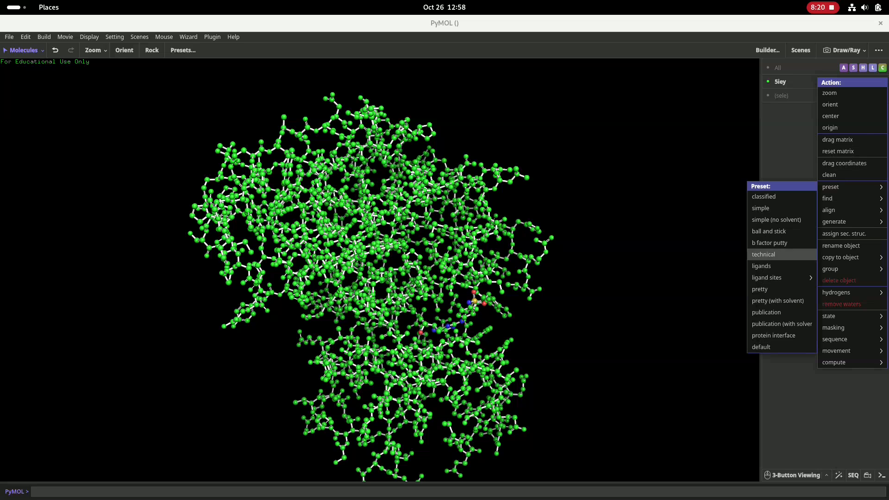
left_click(763, 254)
left_click_drag(444, 297, 548, 197)
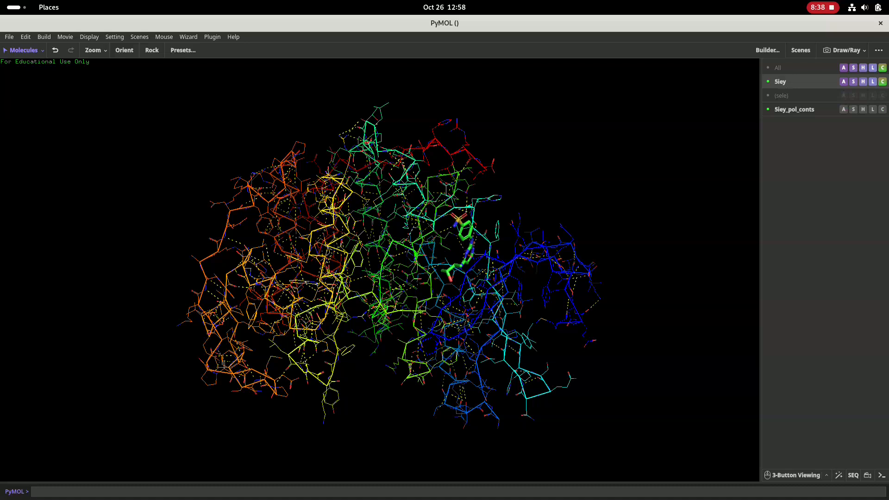
- Toggle the visibility of the 5iey_pol_conts contacts and the 5iey object to view each separately, leaving both shown
left_click(794, 109)
left_click(853, 82)
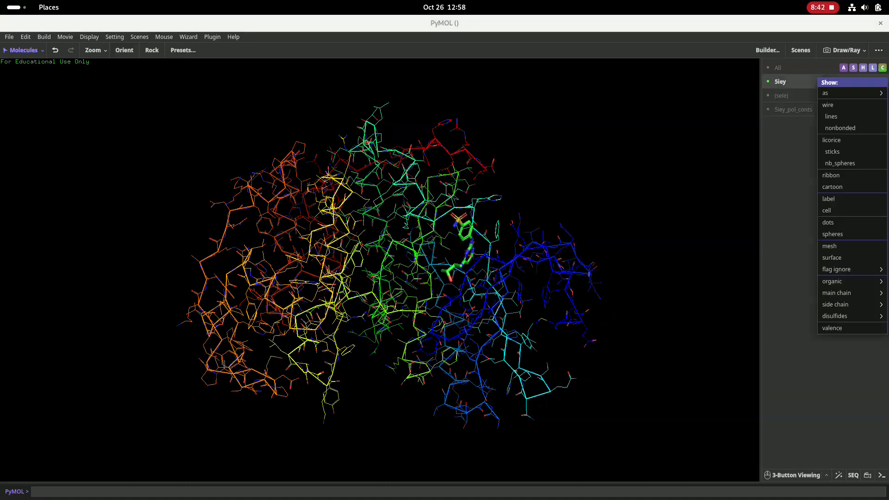
left_click(781, 82)
left_click(794, 110)
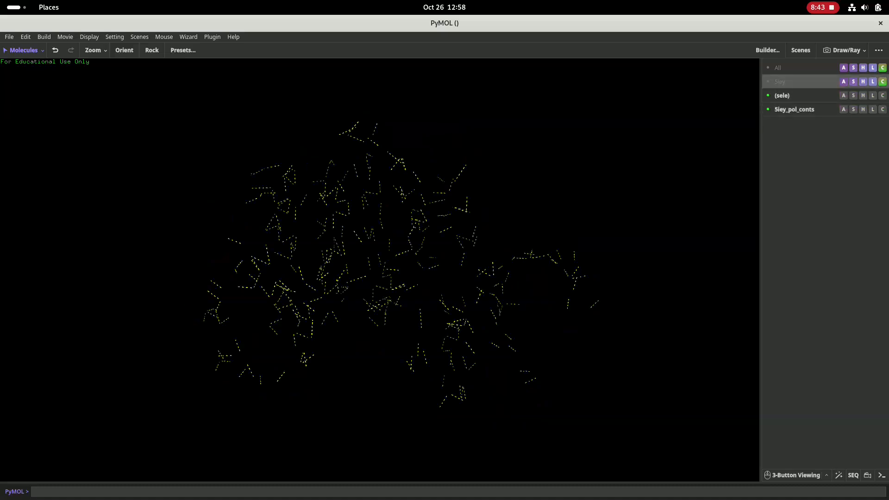
left_click(781, 81)
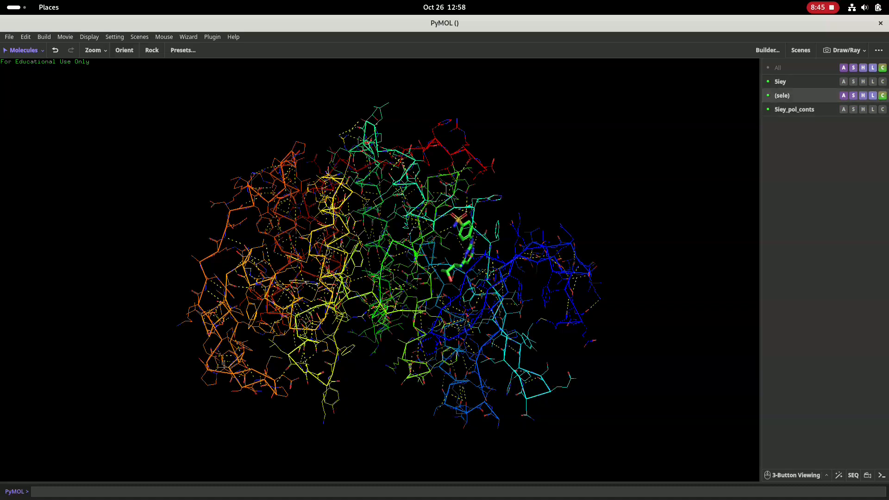
- Delete the 5iey_pol_conts object, and toggle the 5iey object's visibility off and on
left_click(843, 109)
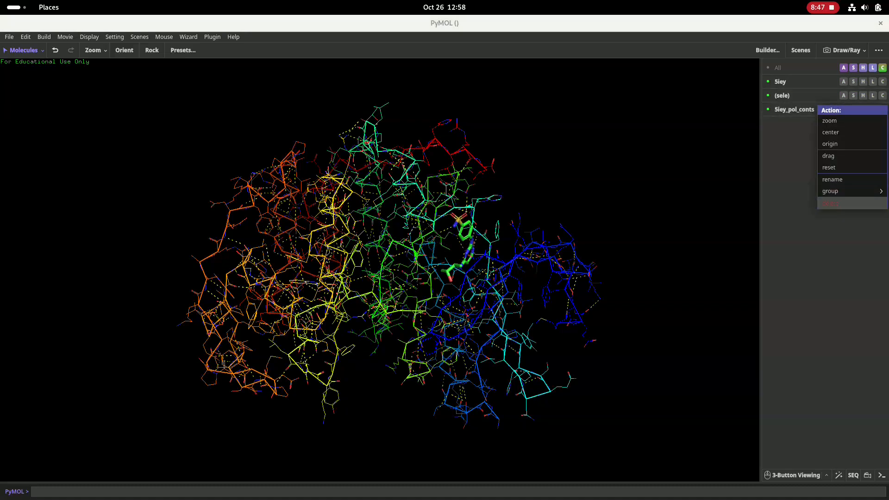
left_click(830, 202)
left_click(781, 82)
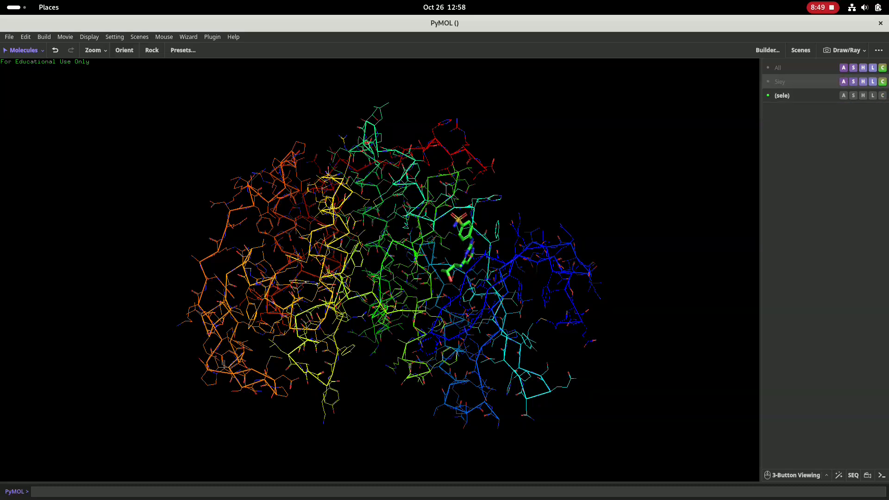
left_click(780, 81)
- Delete the (sele) selection, and toggle the visibility of 5iey and of all objects
left_click(843, 96)
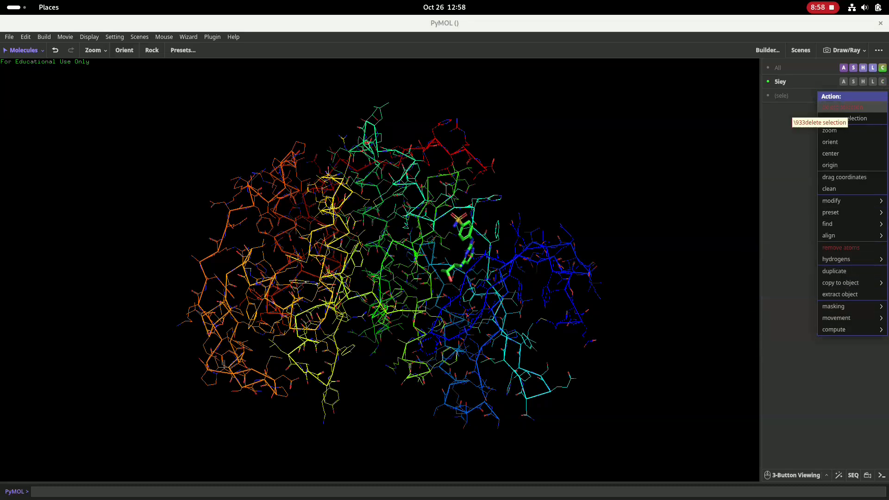
left_click(842, 107)
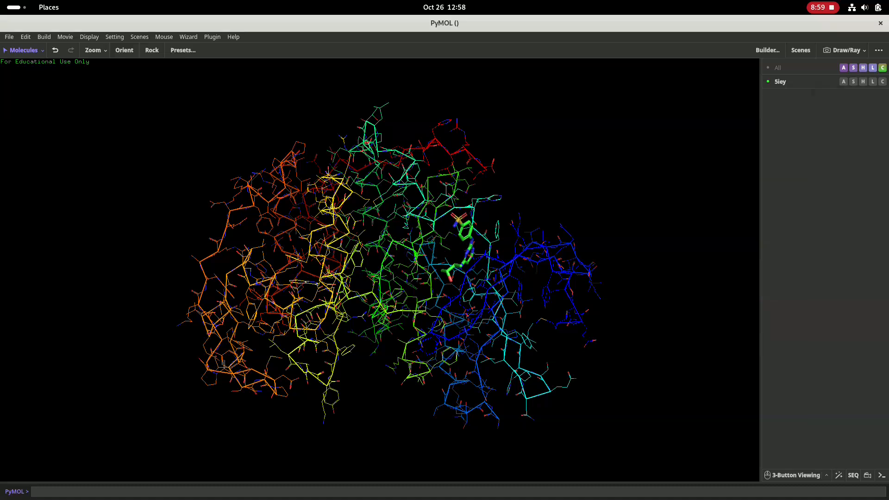
left_click(780, 81)
left_click(779, 68)
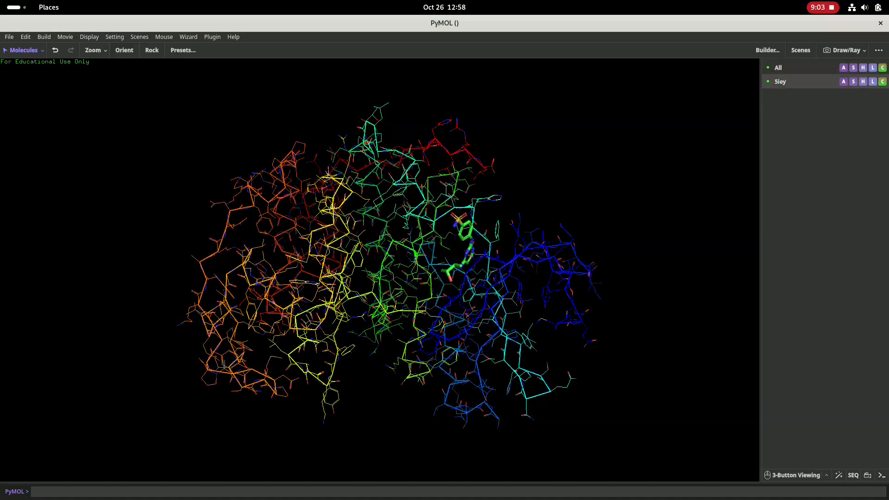
- Try to show the 5iey object as a different representation
left_click(854, 81)
mouse_move(833, 94)
left_click(782, 261)
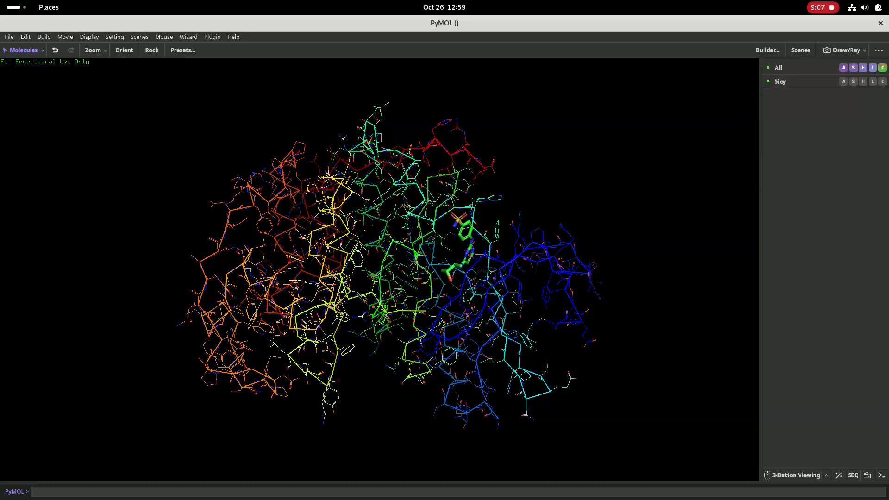
- Undo the recent changes back to the ball and stick view of 5iey, before the technical preset and the deletions
left_click(55, 50)
left_click(55, 50)
left_click(55, 50)
left_click(55, 50)
left_click(55, 50)
left_click(55, 50)
left_click(55, 50)
left_click(55, 50)
left_click(55, 50)
left_click(55, 50)
left_click(55, 50)
left_click(55, 50)
left_click(55, 50)
left_click(55, 50)
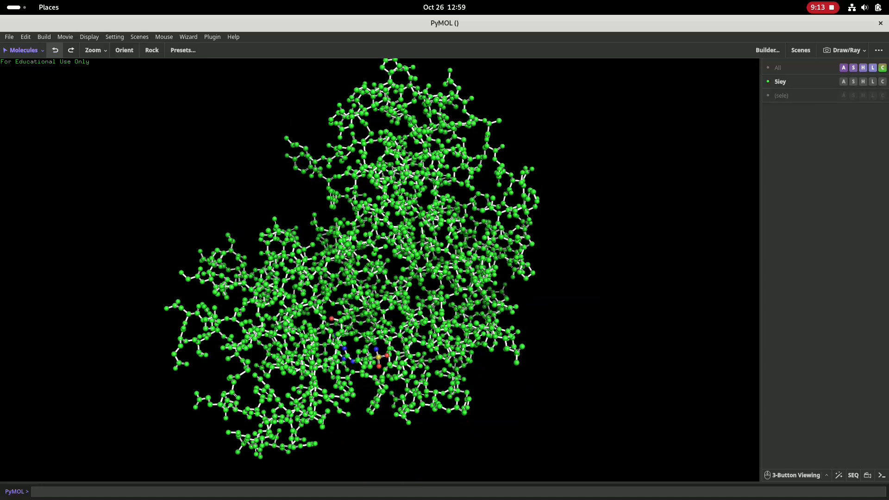
- Apply the ligands preset to the 5iey object
left_click(843, 81)
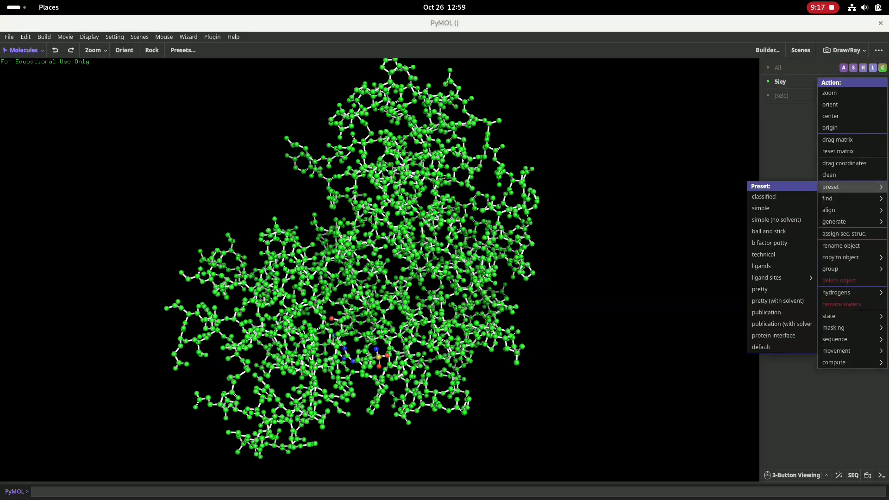
mouse_move(830, 187)
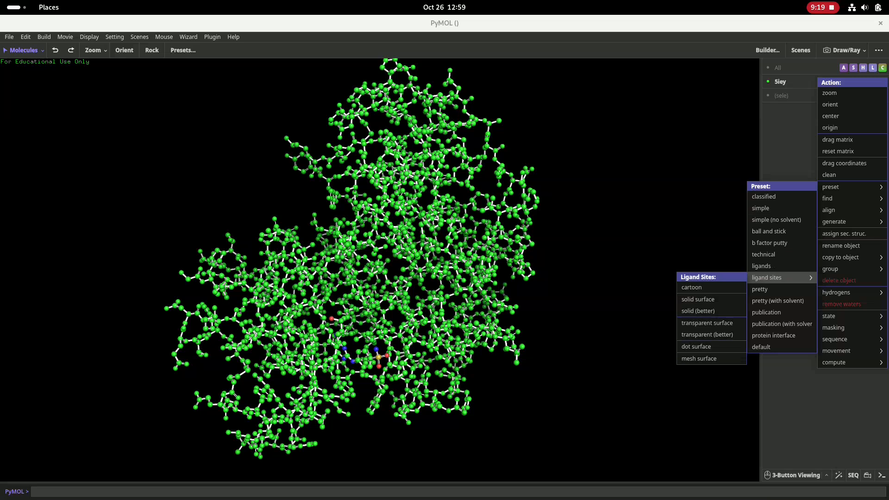
mouse_move(778, 277)
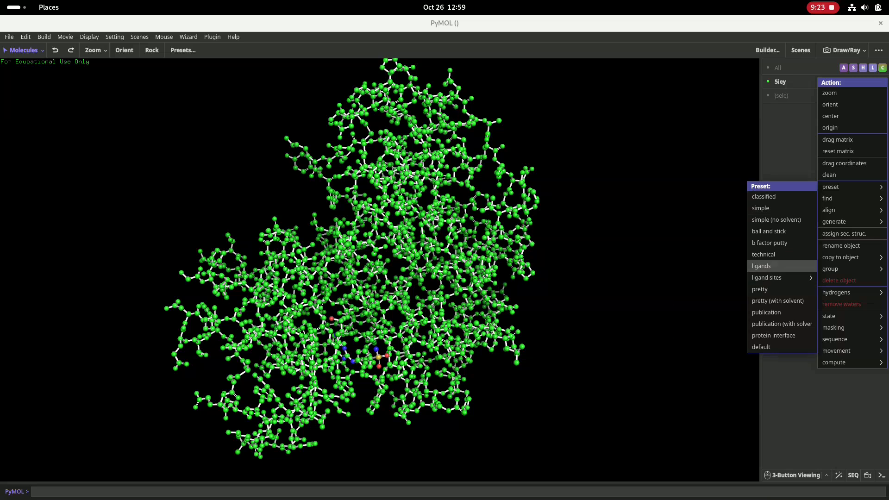
left_click(761, 265)
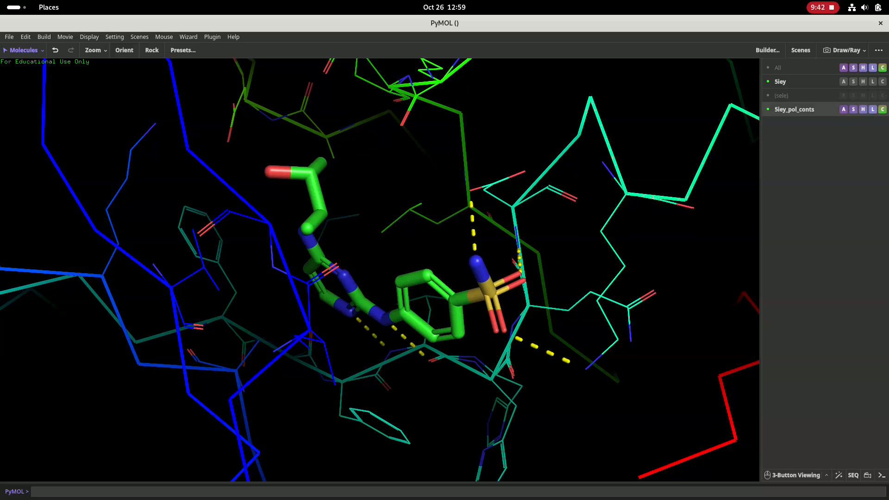
- Apply the cartoon variant of the ligand sites preset to the 5iey object
left_click(843, 81)
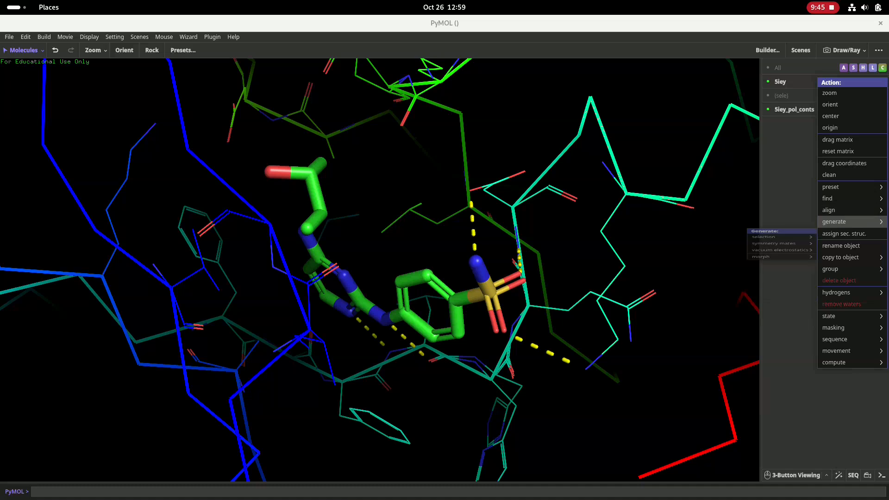
mouse_move(833, 187)
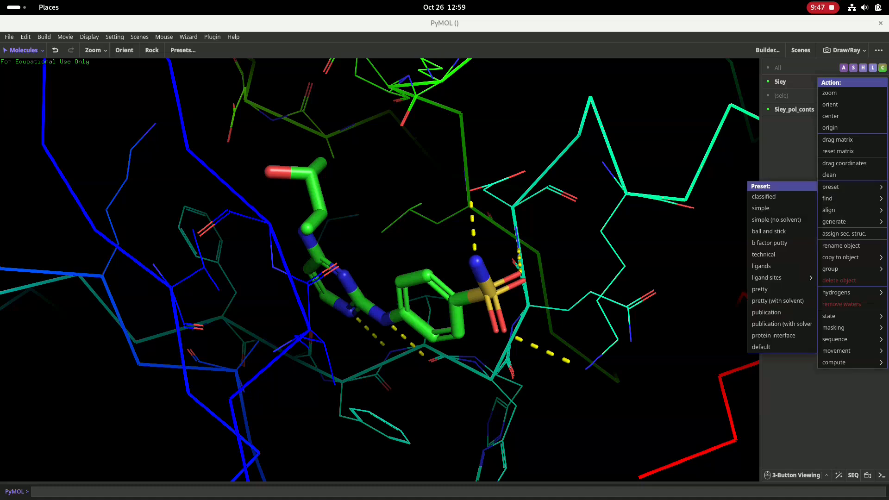
mouse_move(777, 277)
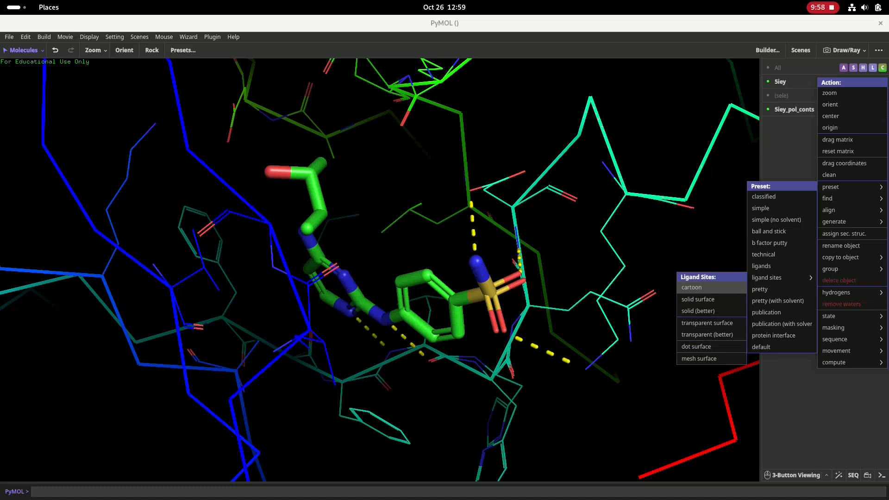
left_click(691, 288)
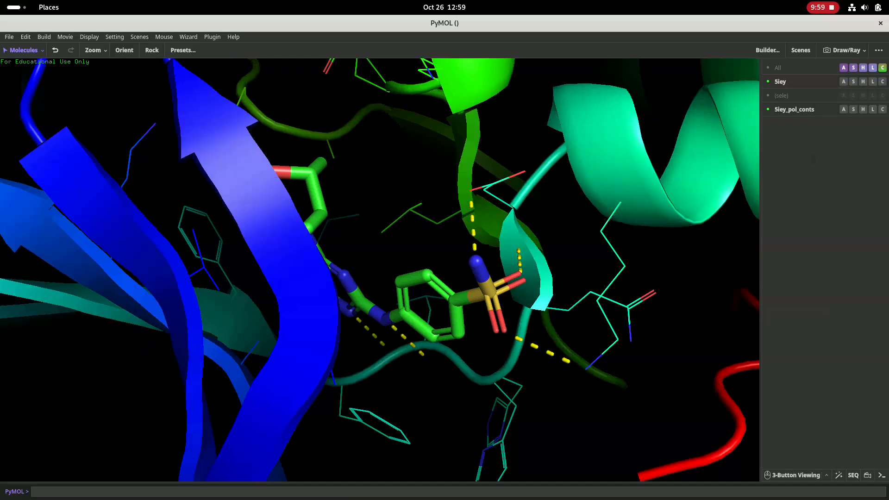
- Apply the transparent surface variant of the ligand sites preset to the 5iey object
left_click_drag(486, 260, 565, 305)
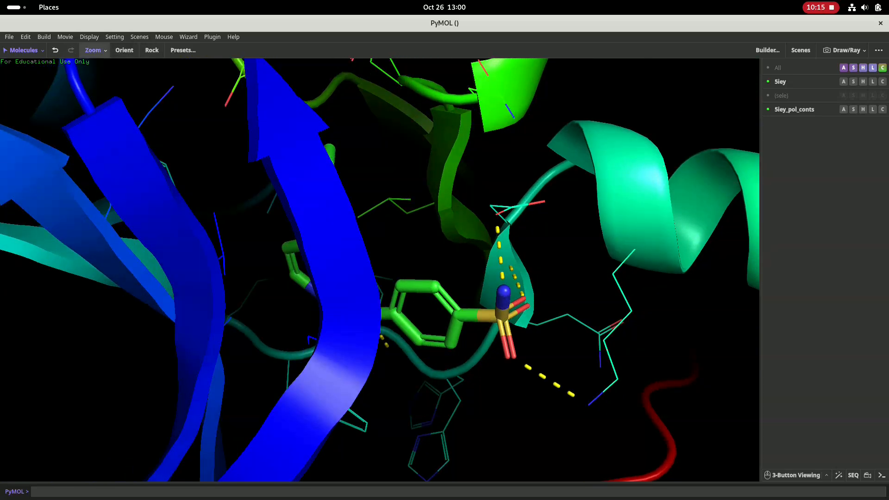
left_click(93, 50)
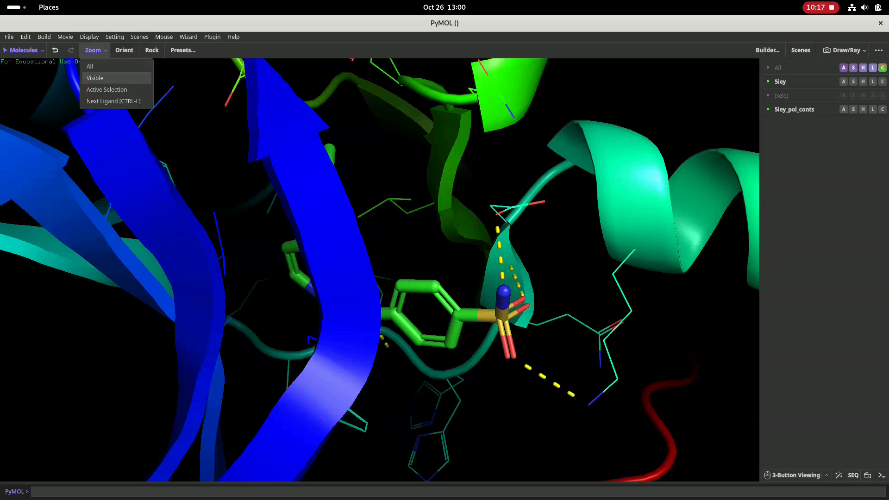
left_click(111, 66)
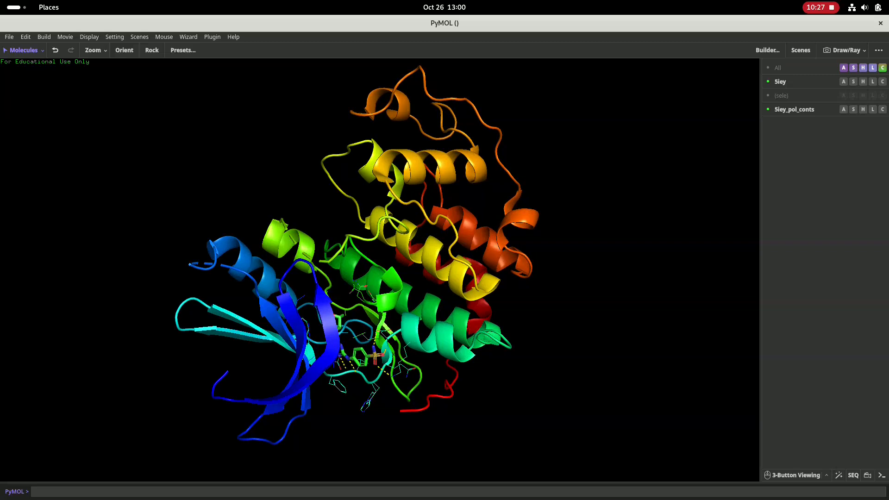
left_click(844, 81)
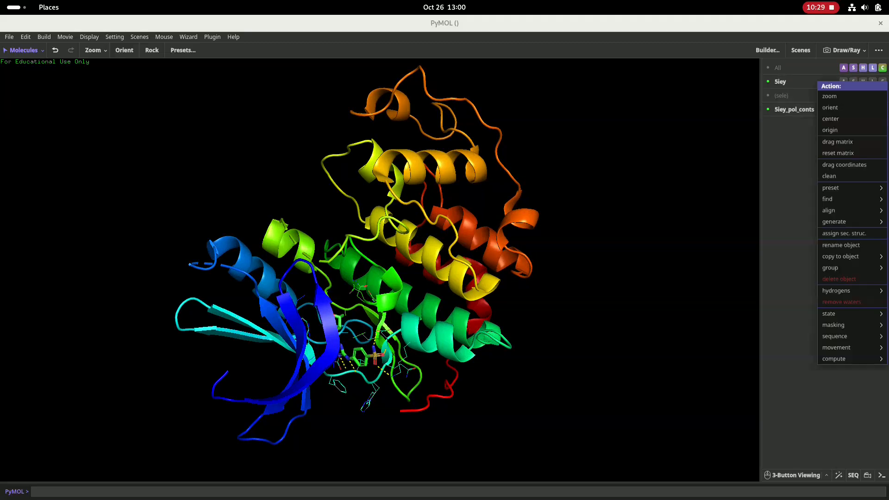
mouse_move(834, 187)
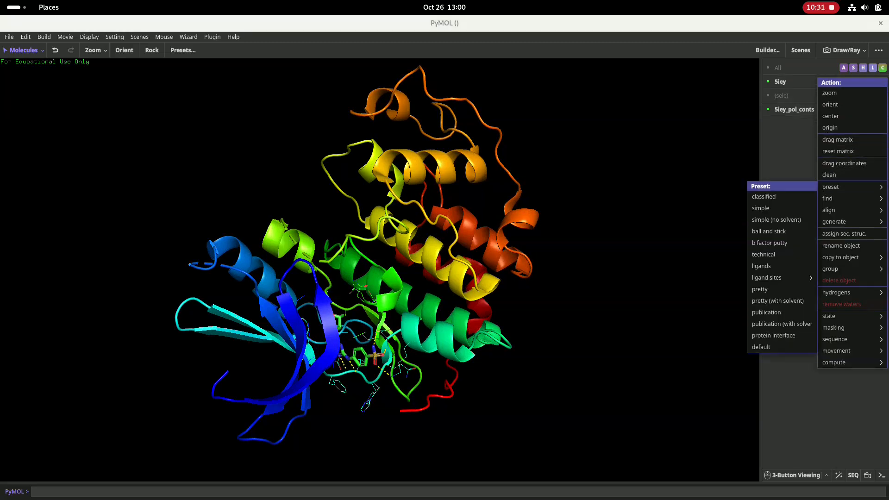
mouse_move(778, 277)
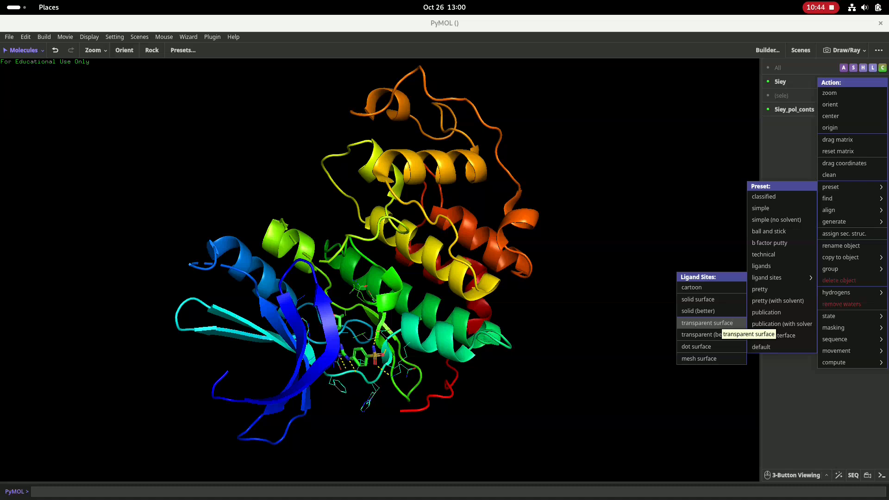
left_click(707, 322)
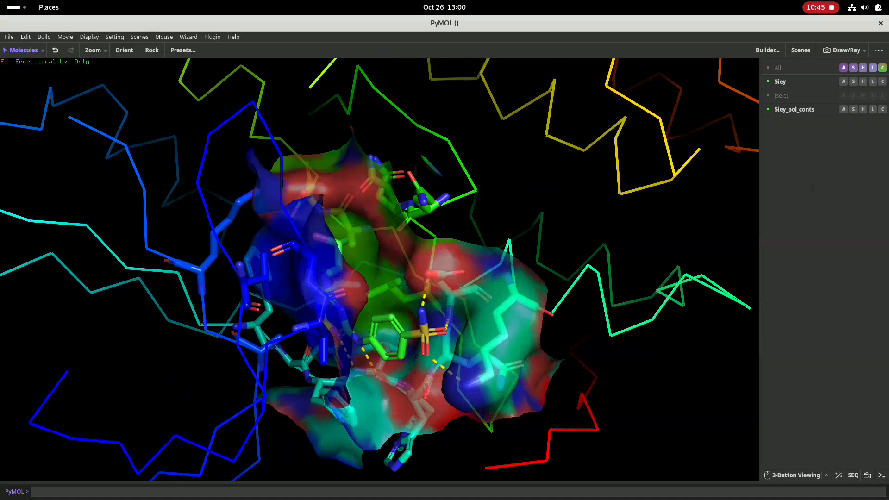
- Apply the solid (better) surface variant of the ligand sites preset to the 5iey object
left_click_drag(472, 296, 456, 187)
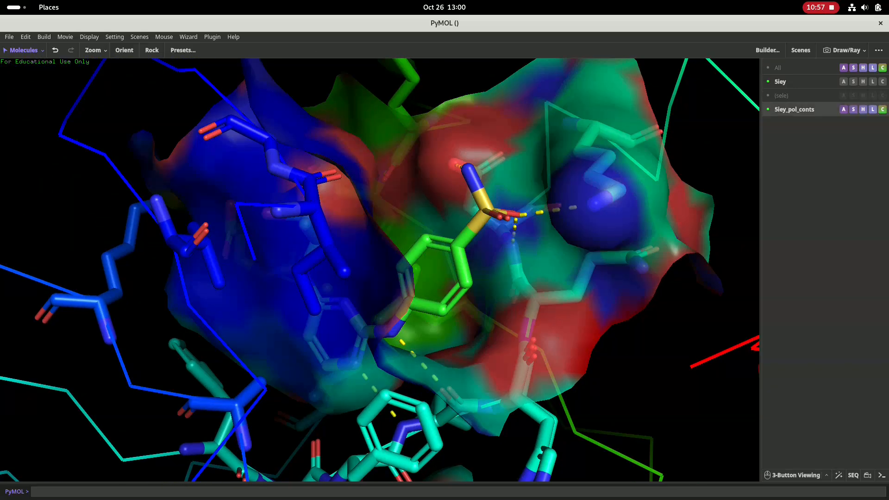
left_click(843, 82)
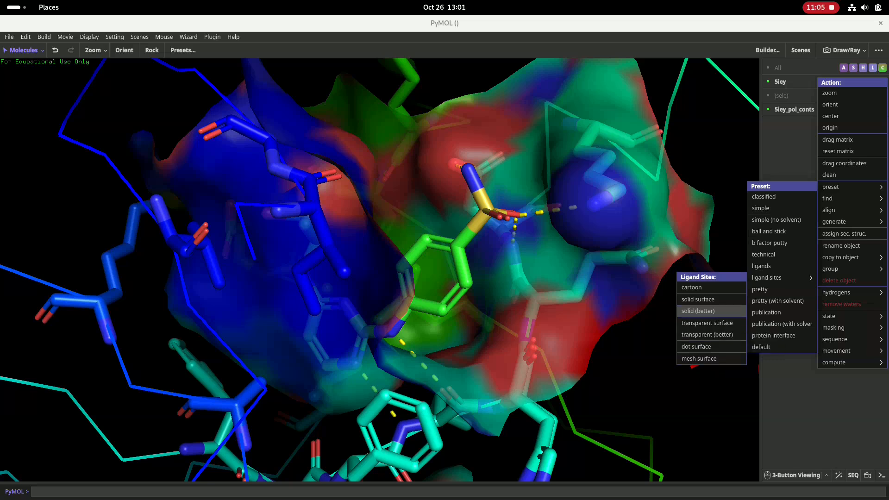
left_click(697, 310)
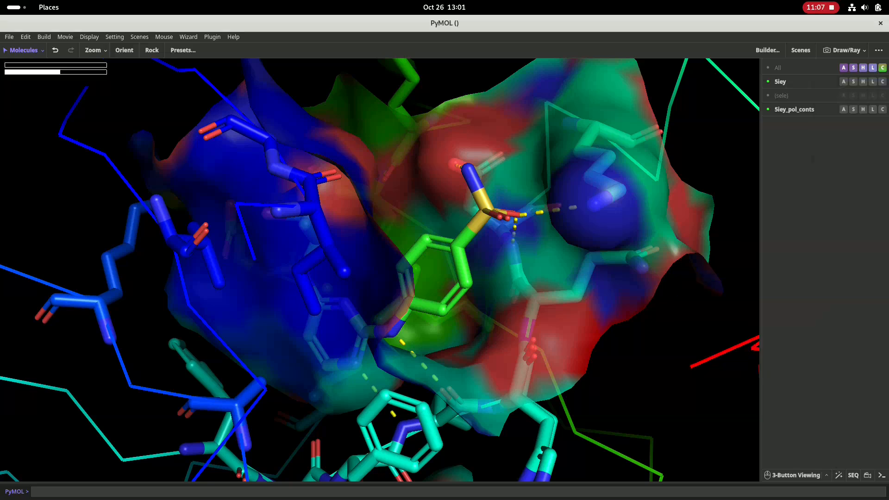
- Apply the pretty preset to the 5iey object and fit the whole structure in the view
left_click_drag(509, 209, 532, 412)
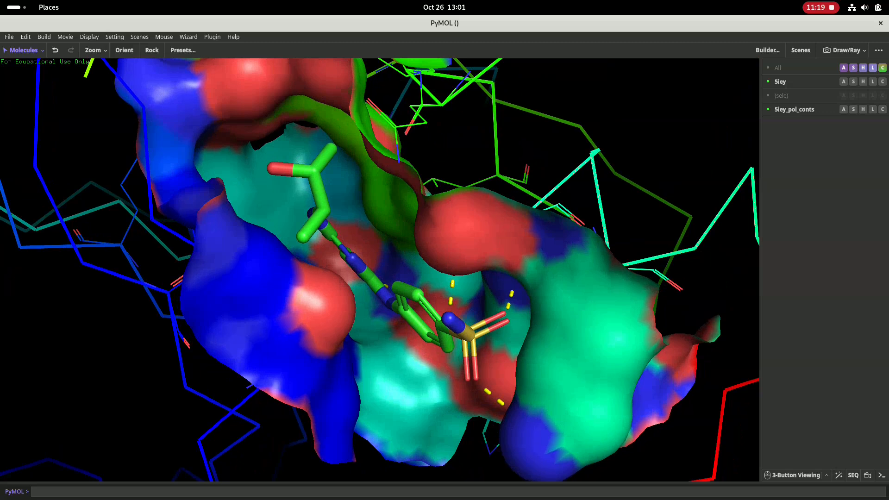
left_click(843, 81)
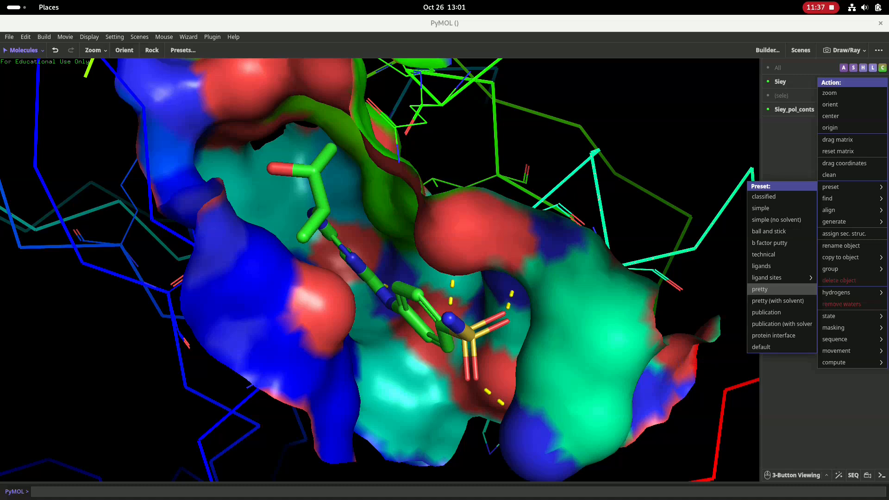
left_click(760, 289)
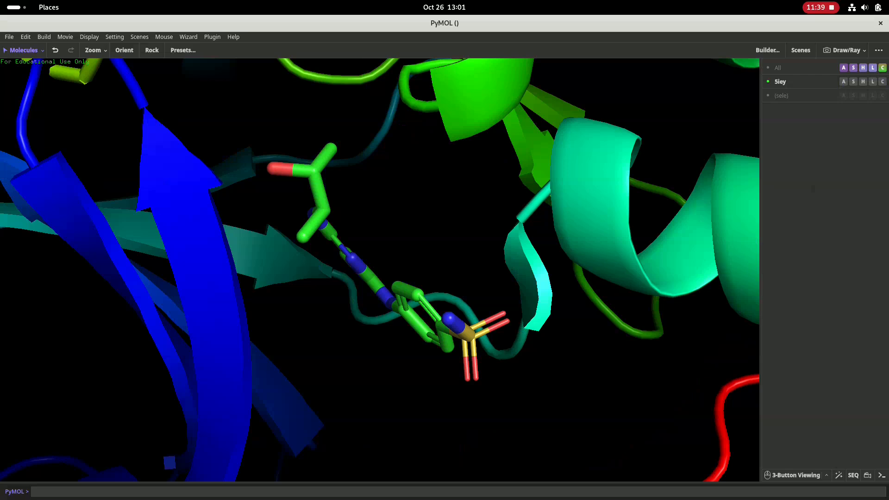
left_click(92, 50)
left_click(95, 64)
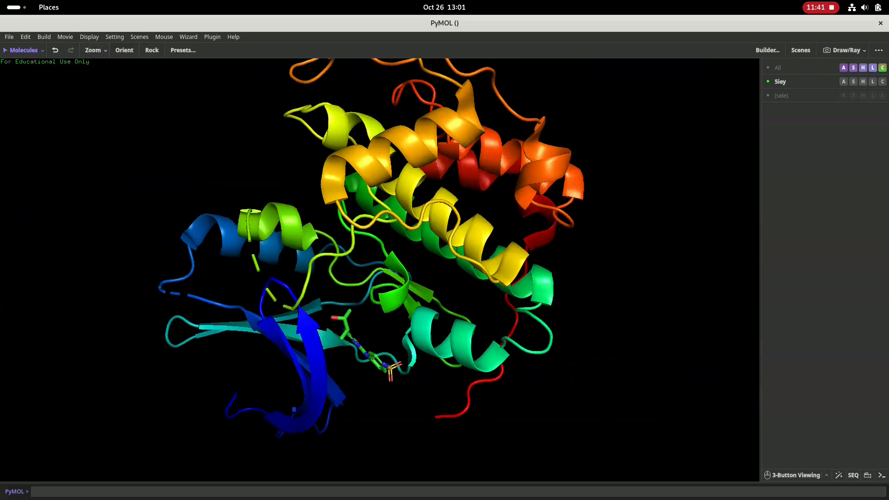
- Select the whole ligand in molecule selection mode and extract it from 5iey as a separate object
left_click_drag(379, 186, 405, 298)
left_click_drag(342, 278, 315, 283)
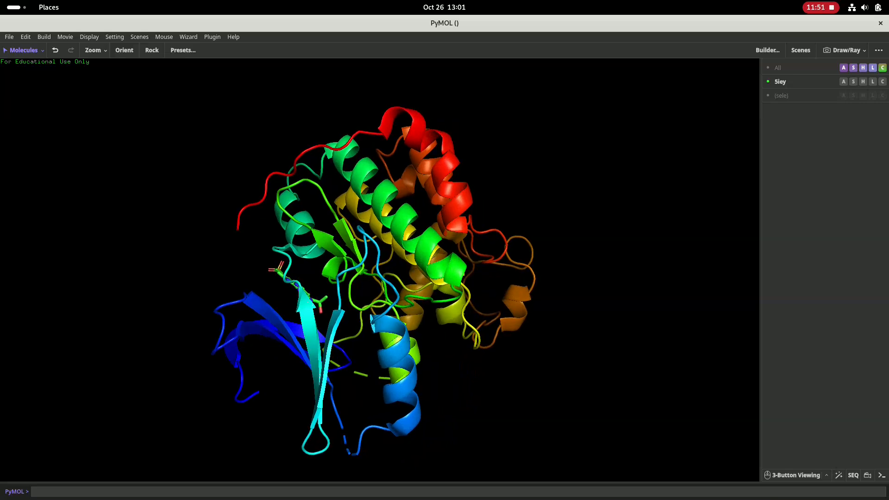
left_click_drag(336, 438, 292, 421)
left_click_drag(445, 176, 477, 407)
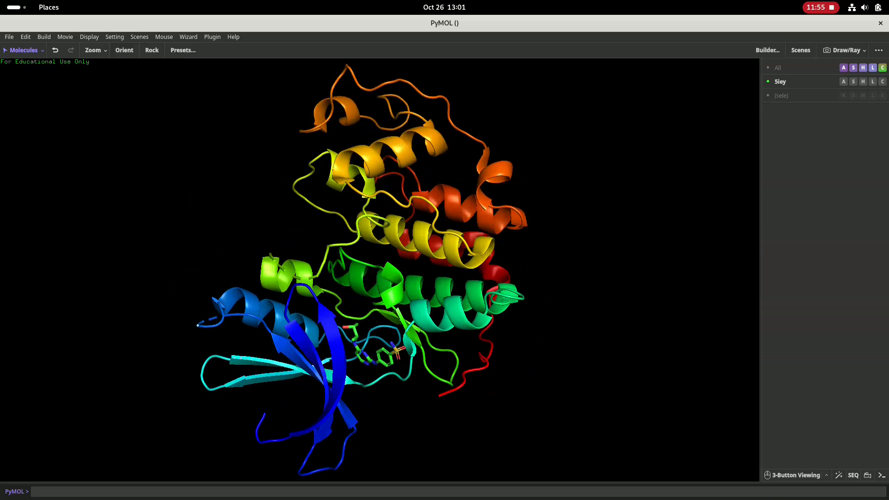
left_click_drag(417, 264, 453, 301)
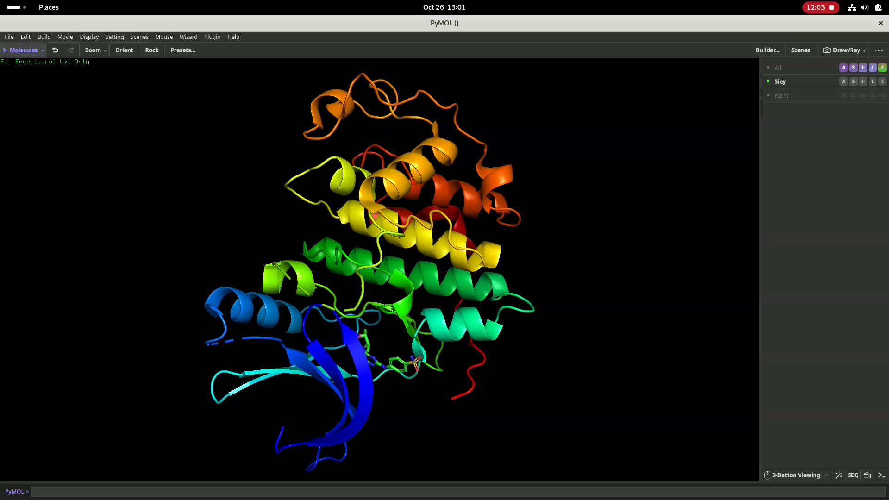
left_click(23, 50)
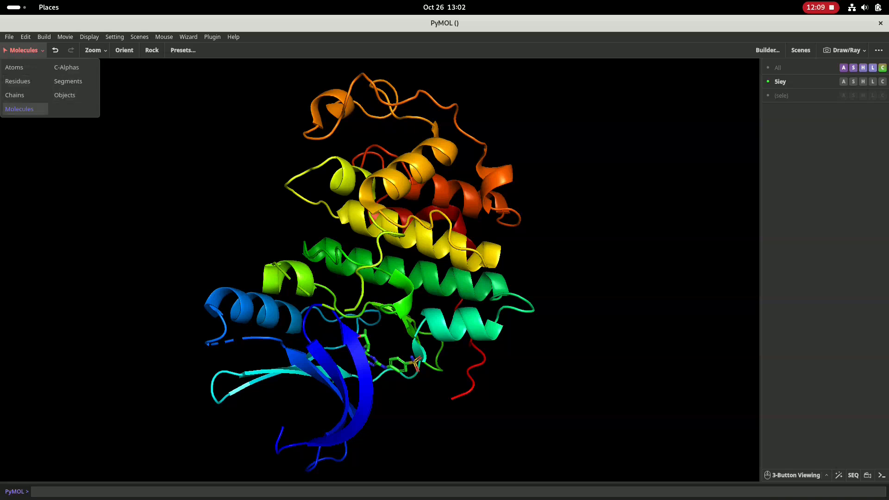
left_click(19, 108)
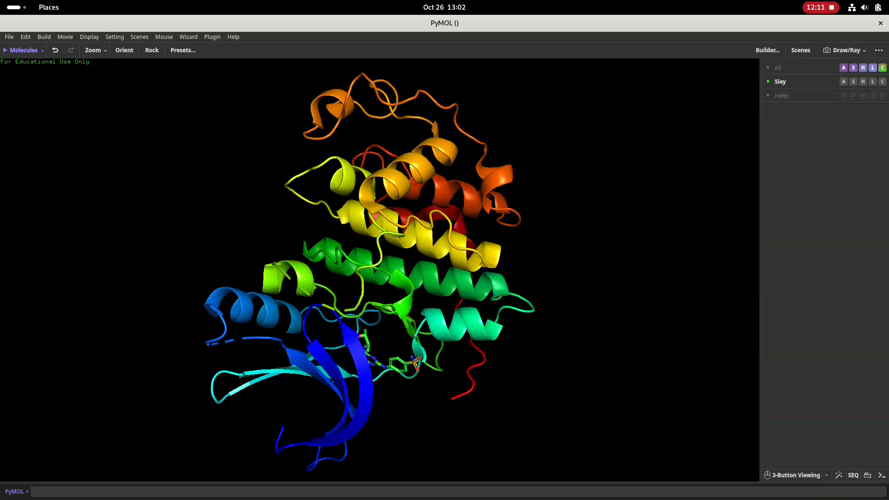
left_click(392, 364)
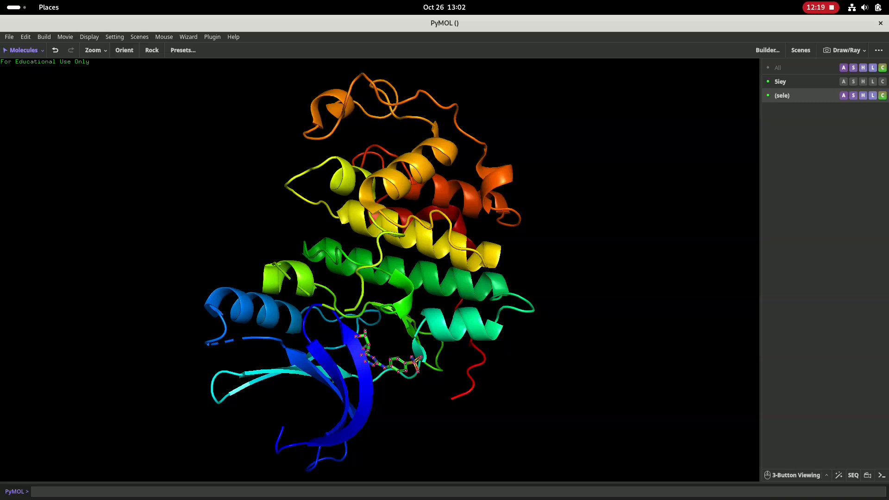
left_click(843, 95)
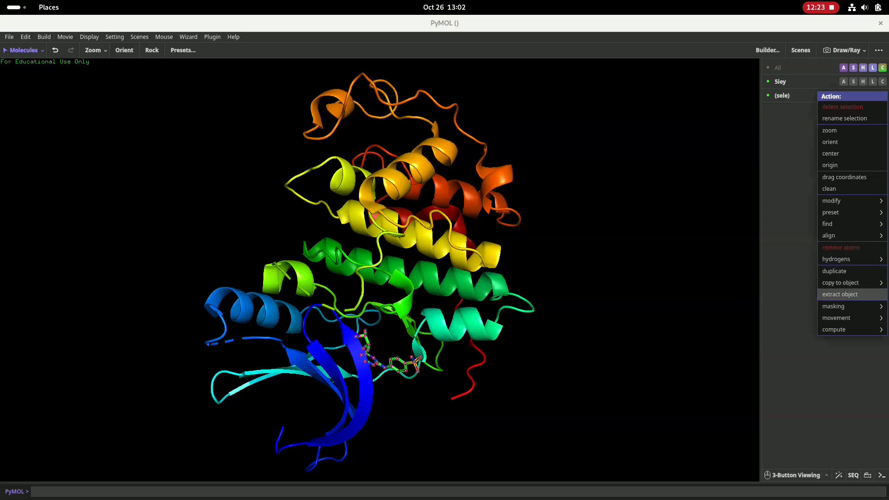
left_click(840, 294)
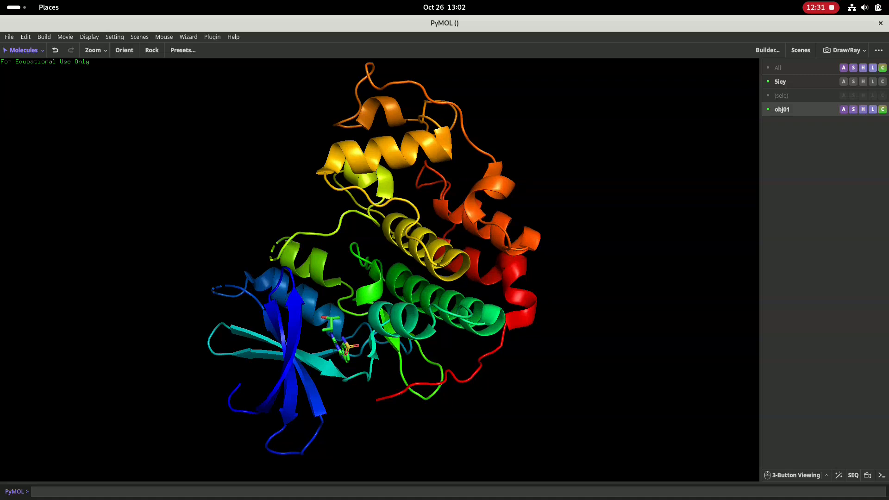
- Rename the extracted ligand object obj01 as Ligand_1
left_click(843, 110)
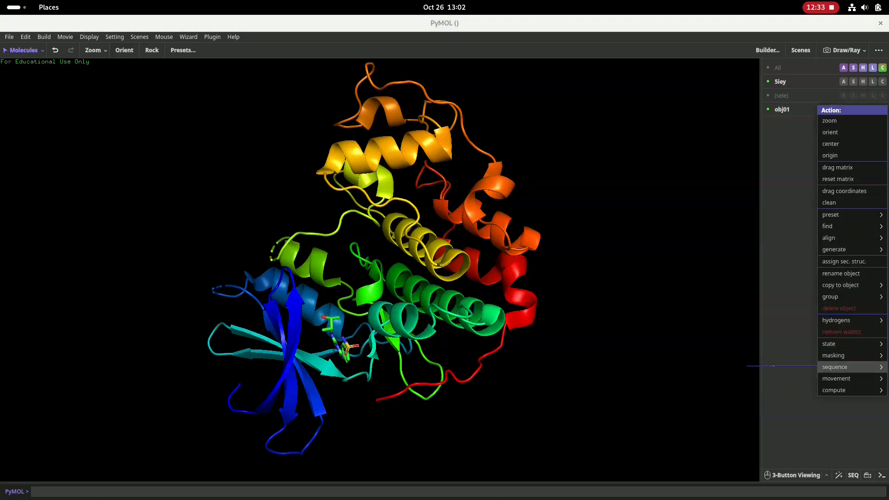
left_click(841, 273)
key("BackSpace")
key("BackSpace")
key("BackSpace")
key("BackSpace")
key("BackSpace")
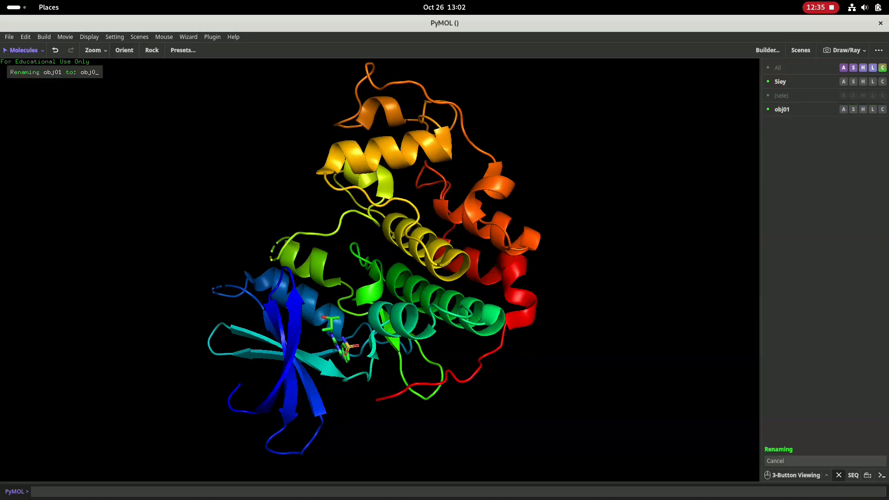
type("Ligand_1")
key("Return")
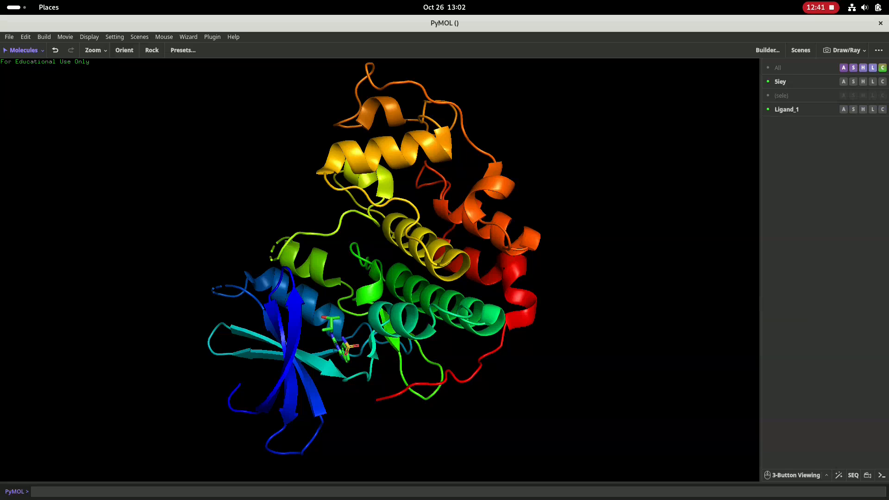
- Hide the Ligand_1 object so that only the 5iey protein is displayed
left_click(787, 110)
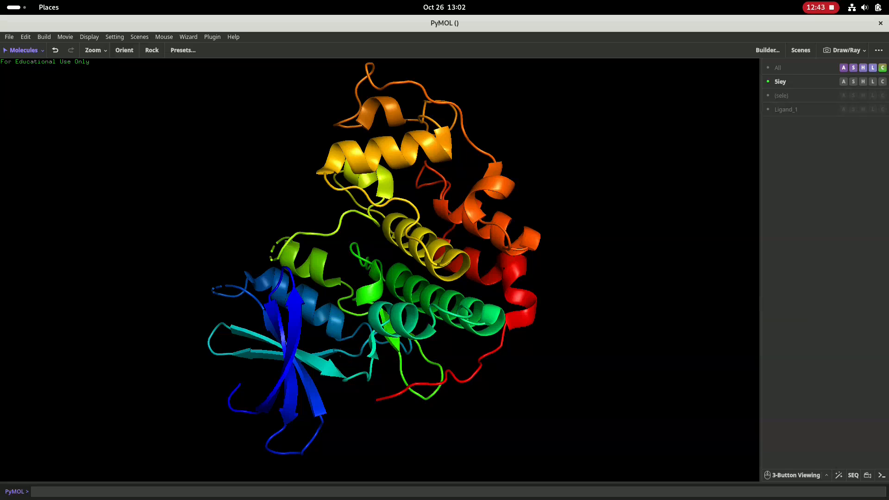
left_click_drag(352, 269, 472, 176)
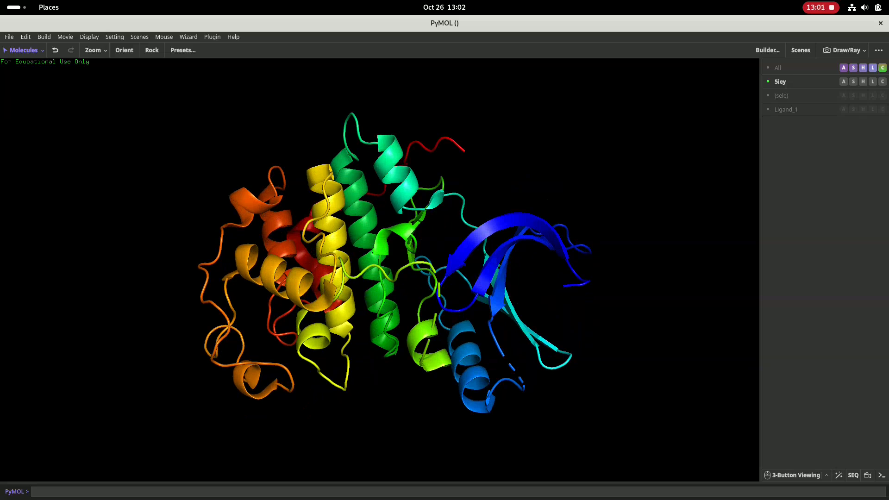
left_click_drag(399, 250, 400, 222)
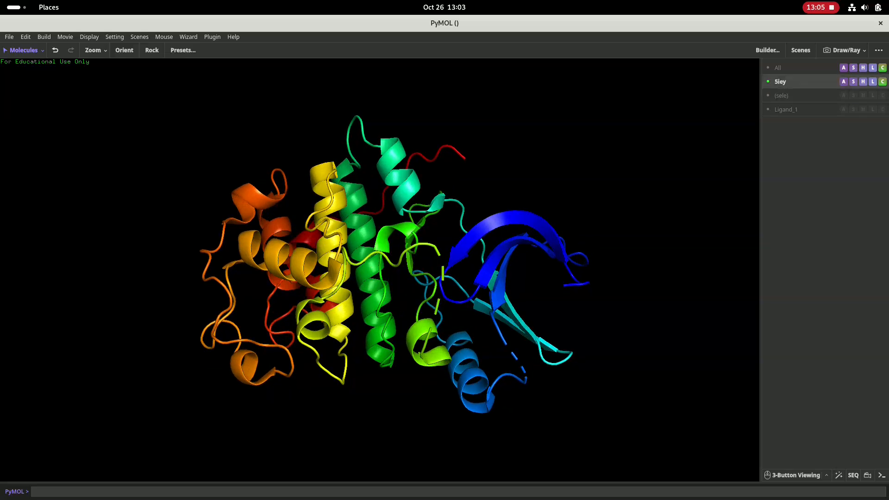
- Apply the publication preset to the 5iey object
left_click(843, 82)
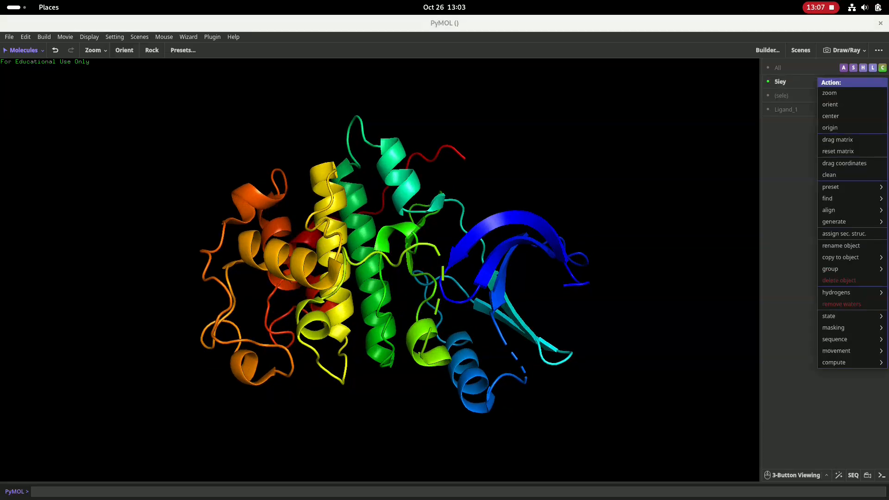
mouse_move(833, 187)
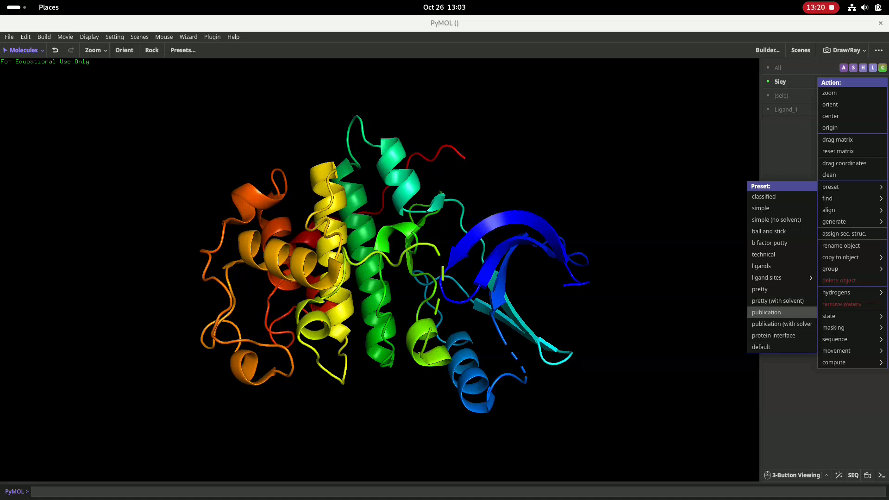
left_click(766, 312)
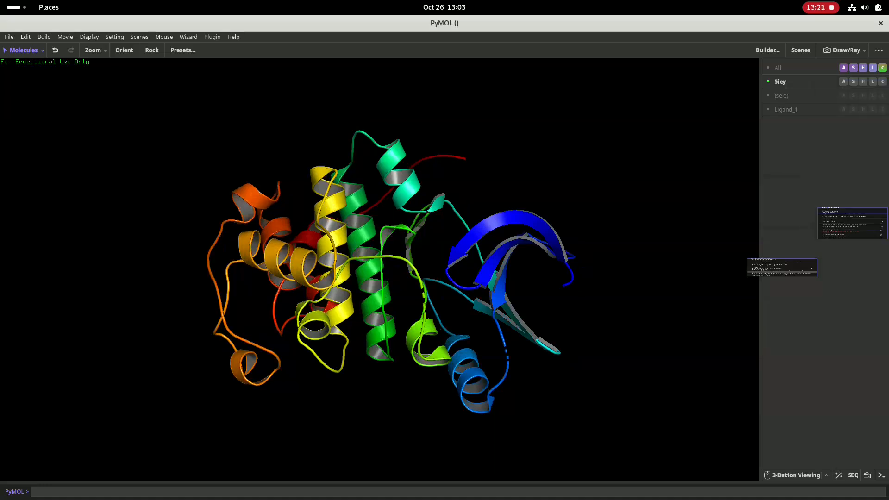
left_click_drag(394, 240, 426, 320)
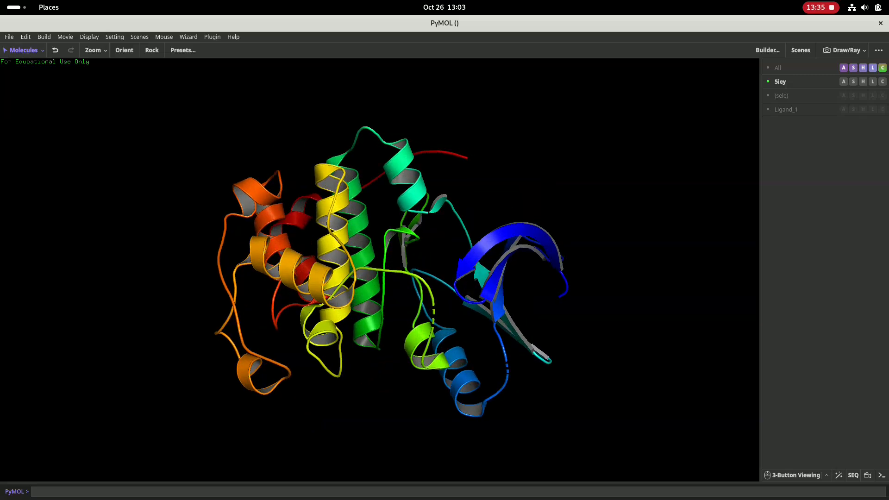
- Start exporting the current display of the 5iey protein as a PNG image and open the save dialog
left_click_drag(297, 241, 304, 287)
left_click(9, 37)
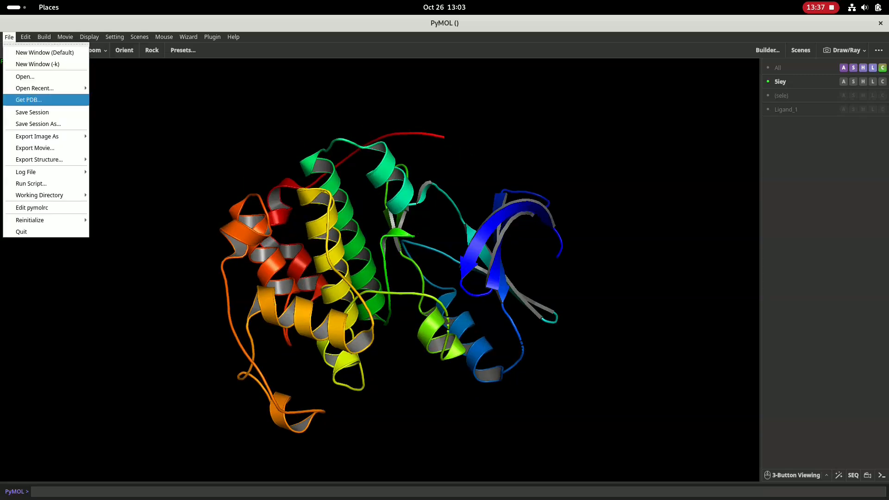
mouse_move(37, 136)
left_click(110, 136)
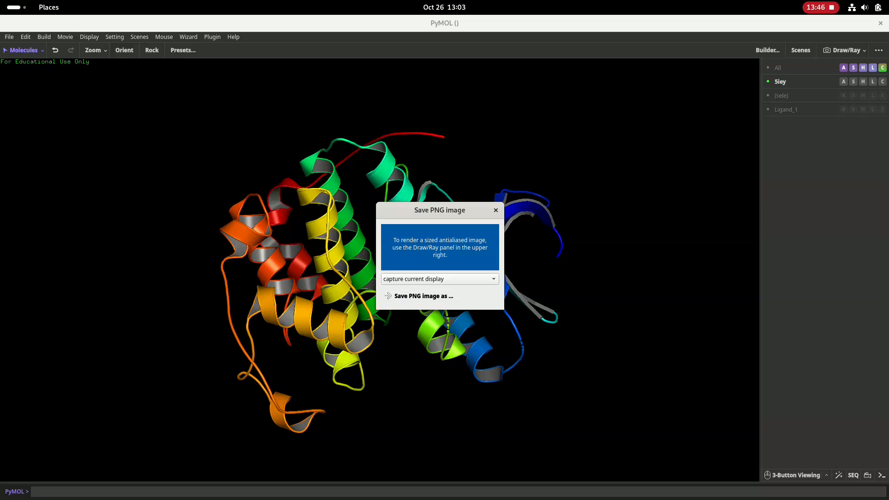
left_click_drag(537, 342, 690, 343)
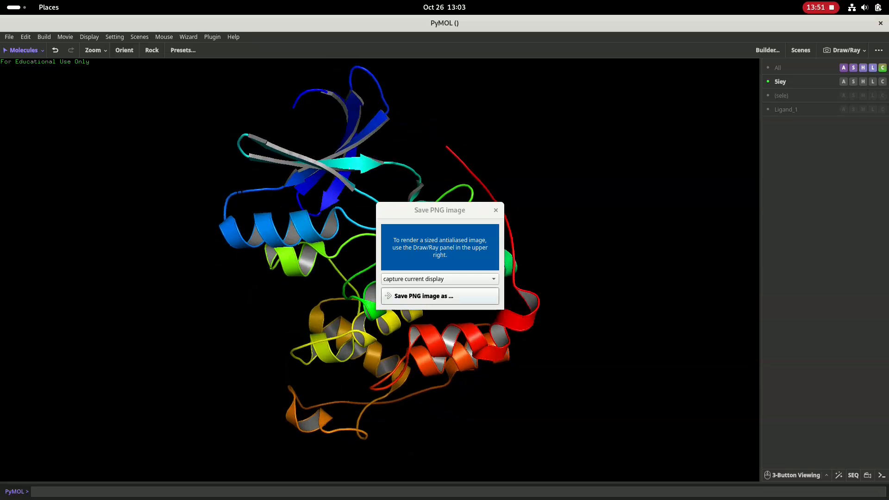
left_click(423, 296)
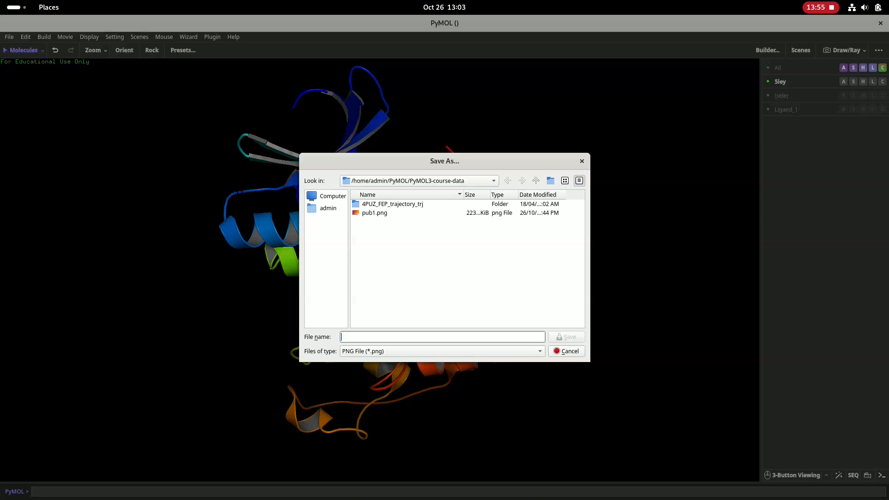
- Save the PNG image in the admin home folder under the file name pdb.img
left_click(328, 208)
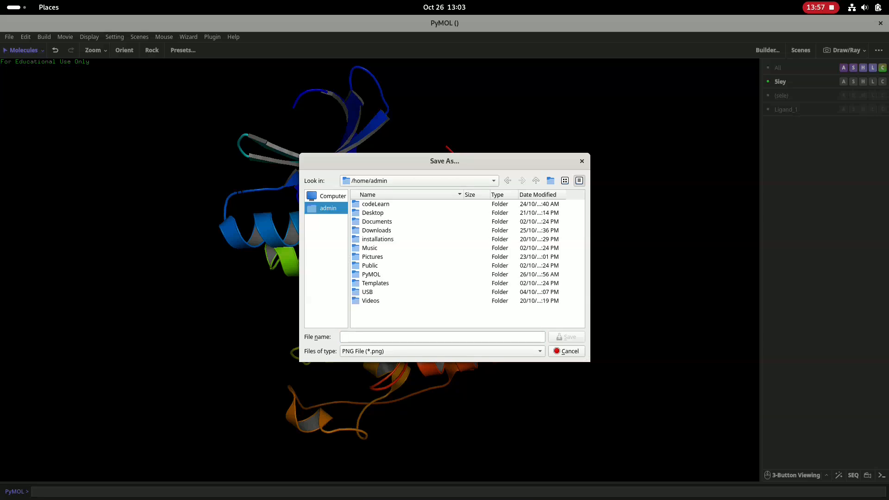
left_click(371, 274)
left_click(442, 337)
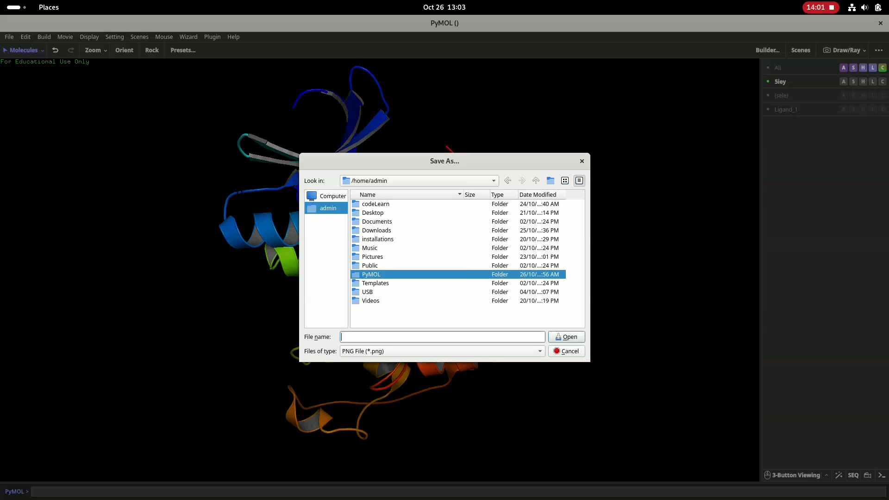
type("pr")
key("BackSpace")
key("BackSpace")
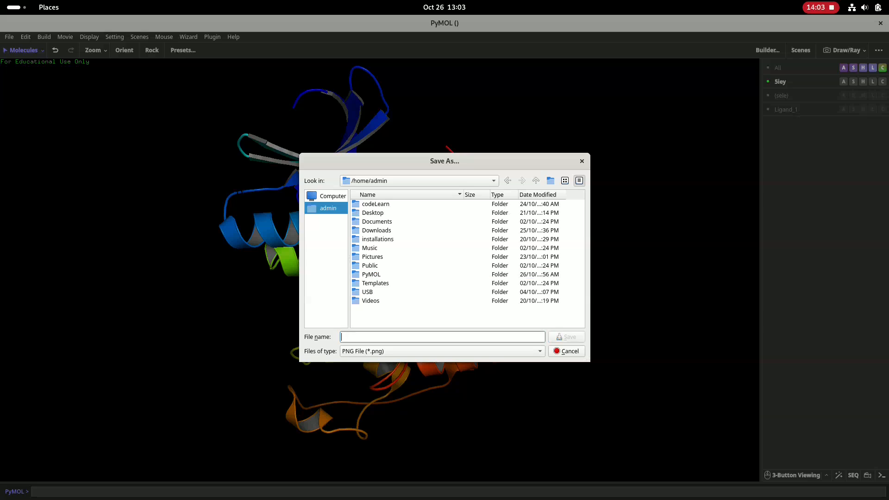
type("pdb.img")
key("Return")
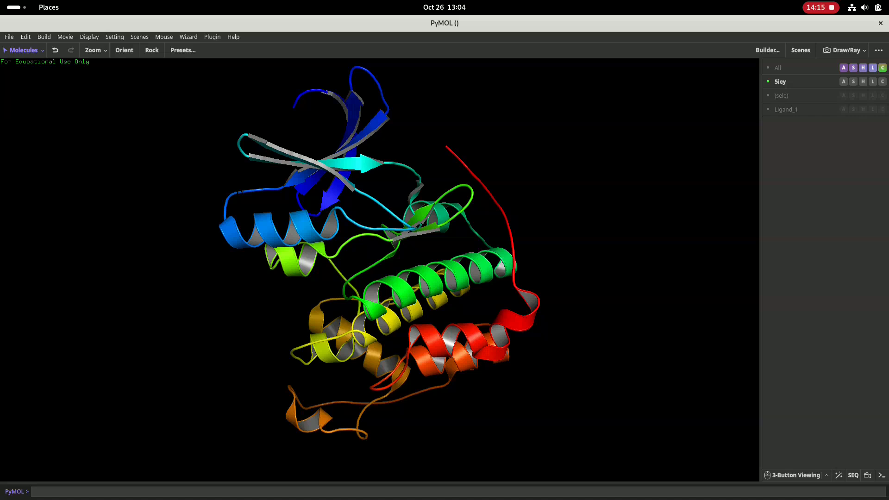
left_click(843, 81)
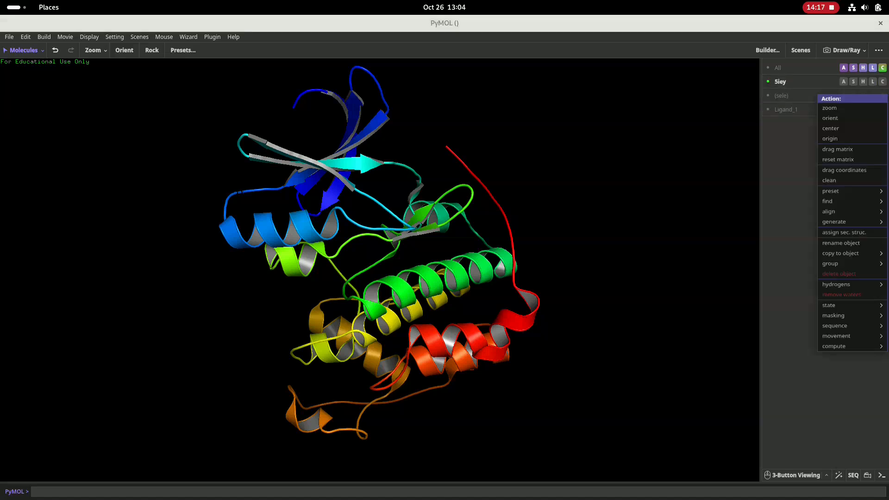
key("Escape")
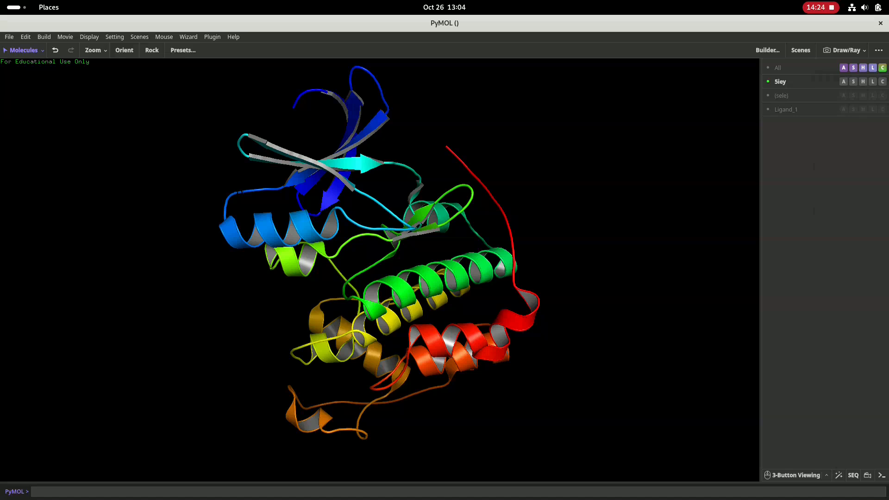
left_click(9, 37)
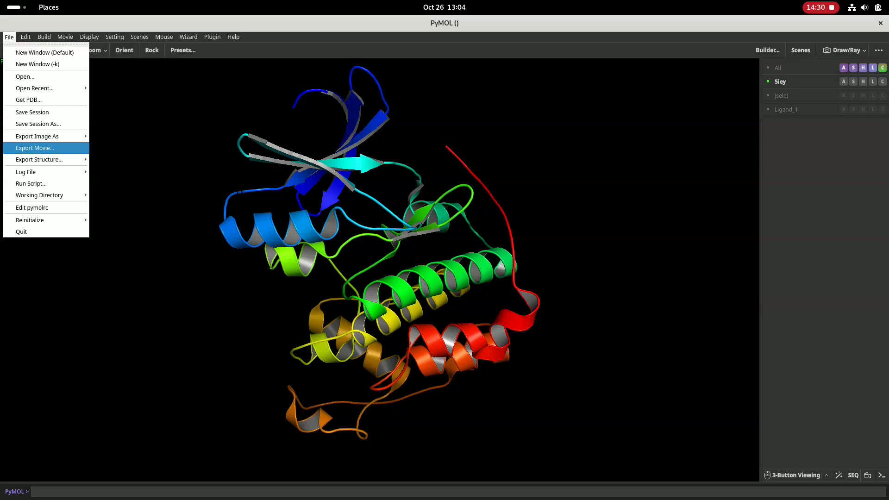
mouse_move(45, 136)
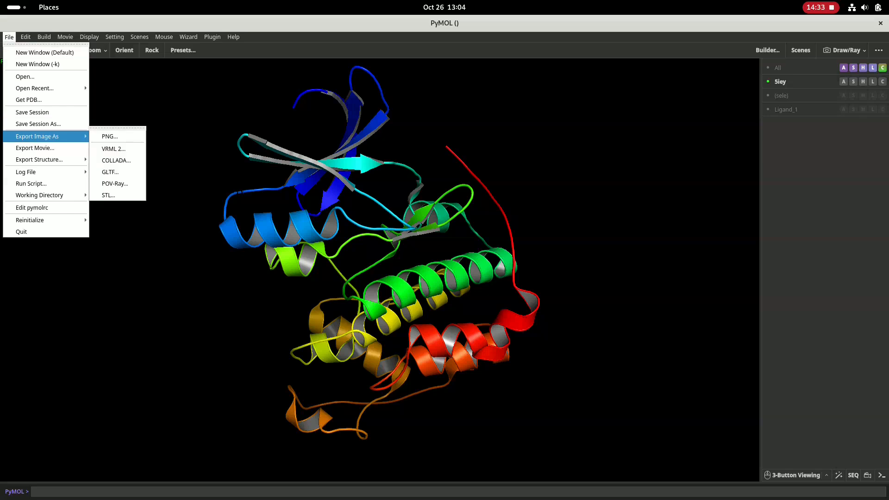